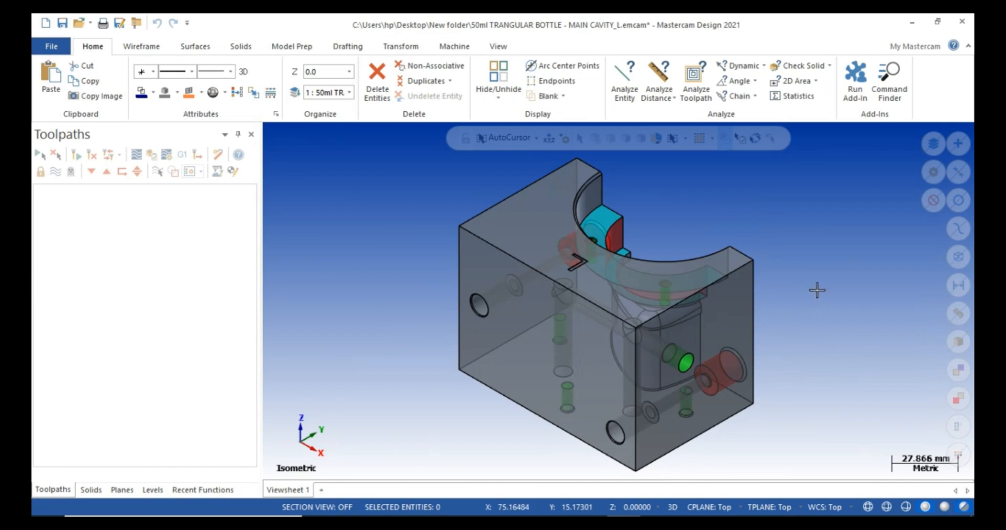
Orbit the cavity block, then view it straight down from the Top.
{"action": "right_click", "coordinate": [815, 284]}
{"action": "left_click", "coordinate": [807, 220]}
{"action": "middle_click_drag", "start_coordinate": [793, 344], "coordinate": [542, 393]}
{"action": "right_click", "coordinate": [367, 210]}
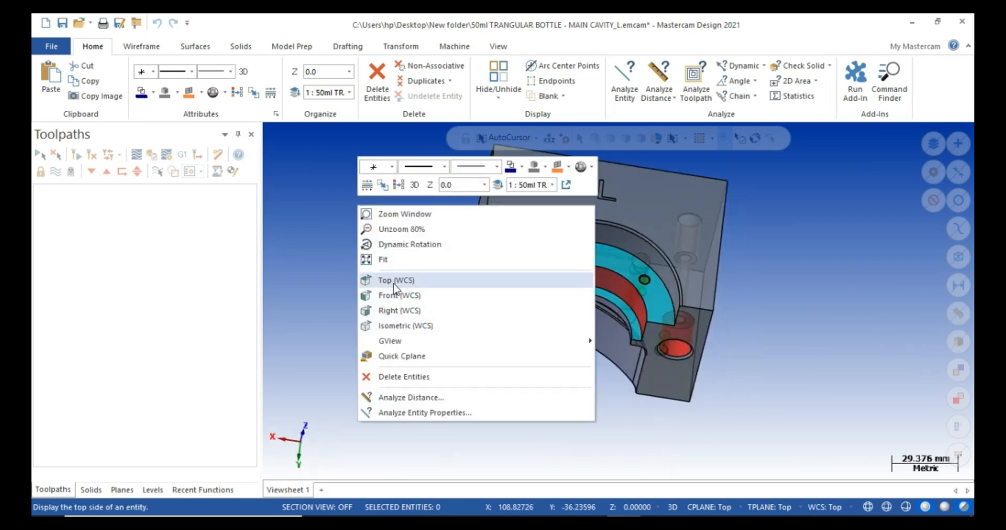
{"action": "left_click", "coordinate": [396, 288]}
View the cavity block from the Front, then from the Back.
{"action": "right_click", "coordinate": [865, 213]}
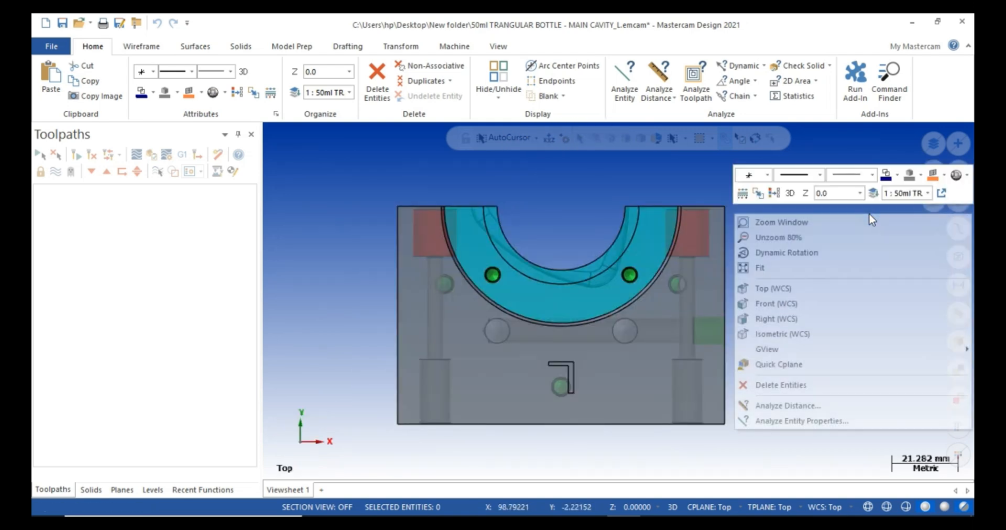
{"action": "left_click", "coordinate": [579, 198]}
{"action": "right_click", "coordinate": [802, 250]}
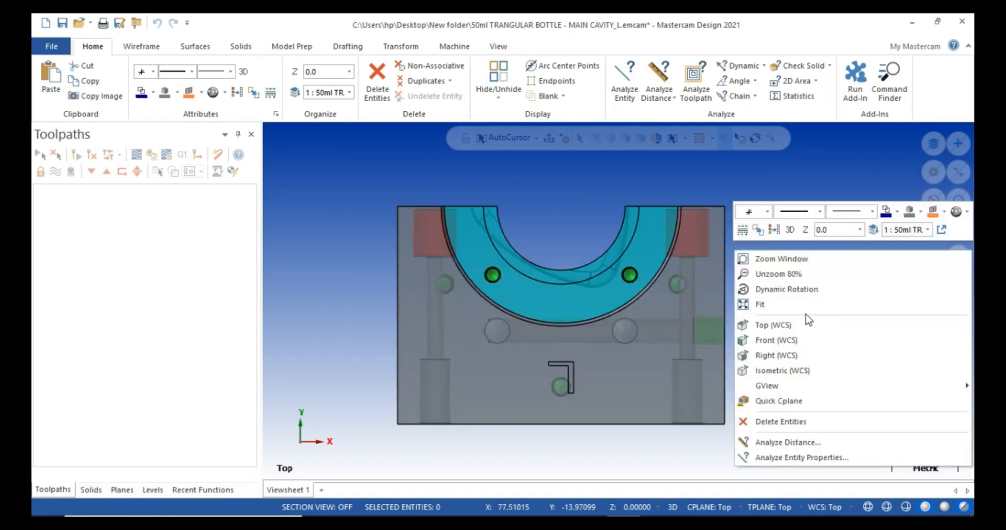
{"action": "left_click", "coordinate": [813, 339]}
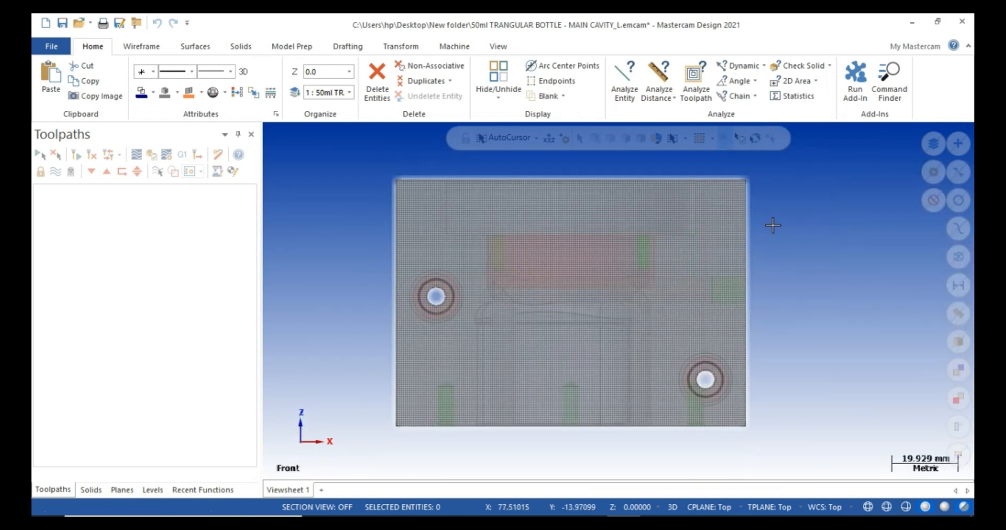
{"action": "right_click", "coordinate": [774, 216]}
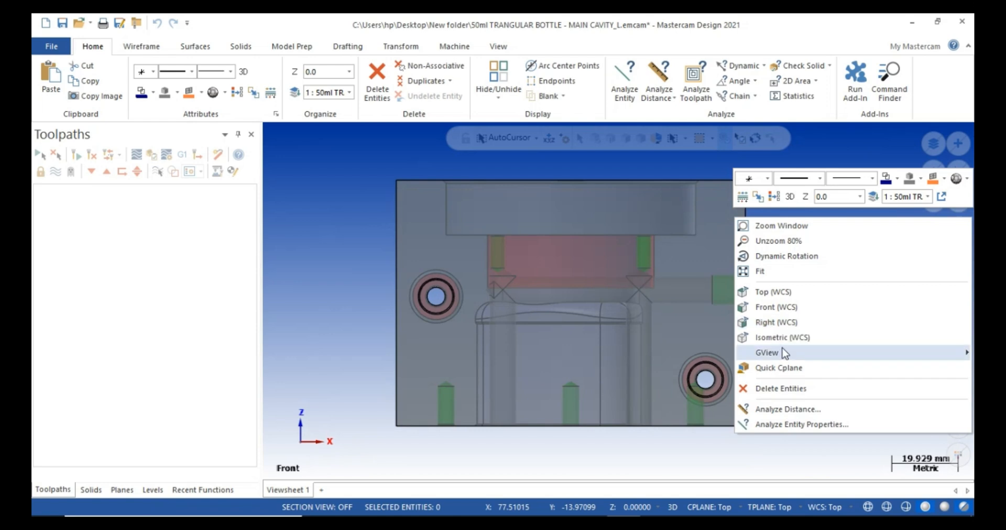
{"action": "mouse_move", "coordinate": [764, 356]}
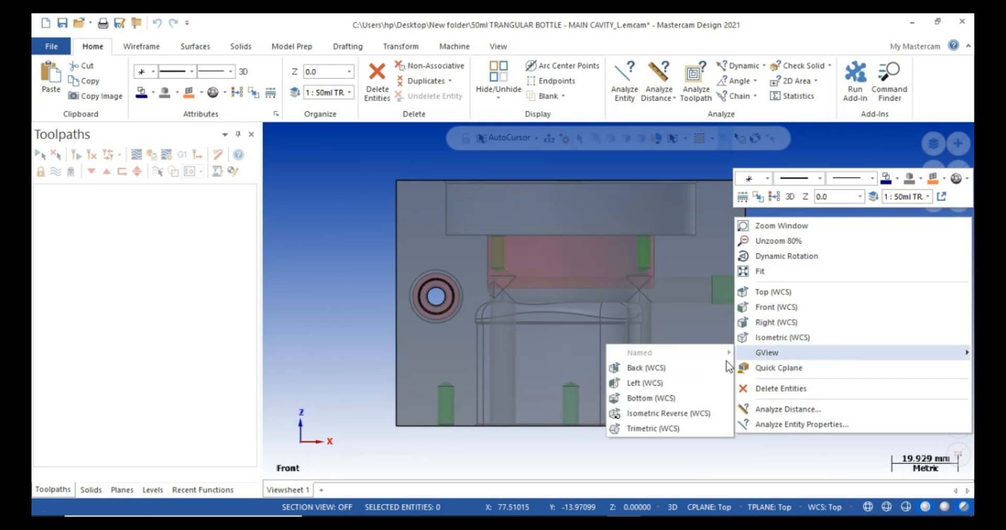
{"action": "left_click", "coordinate": [647, 368]}
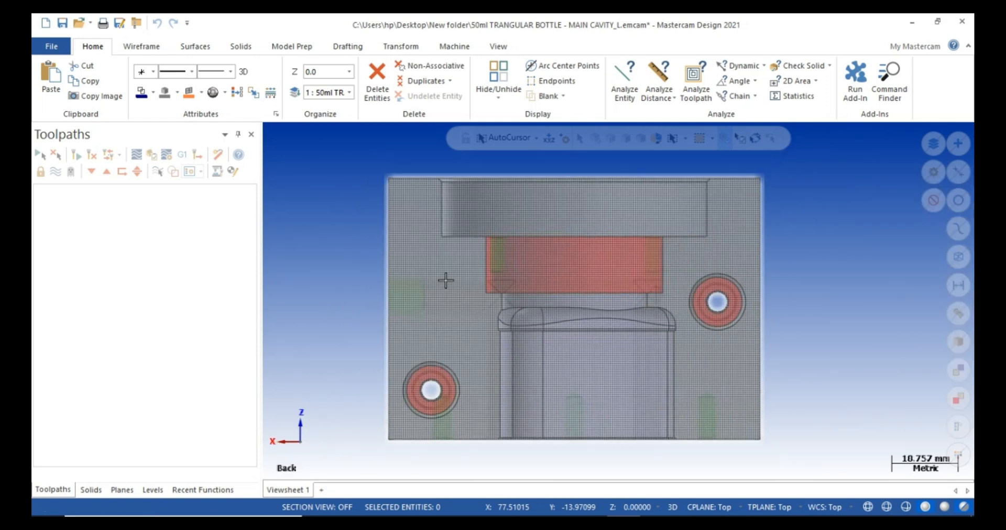
Set the WCS to Back, view Top (WCS), and tilt the block to show the cavity.
{"action": "mouse_move", "coordinate": [445, 280]}
{"action": "middle_mouse_down"}
{"action": "mouse_move", "coordinate": [797, 307]}
{"action": "mouse_move", "coordinate": [835, 265]}
{"action": "mouse_move", "coordinate": [793, 292]}
{"action": "mouse_move", "coordinate": [806, 260]}
{"action": "mouse_move", "coordinate": [760, 314]}
{"action": "mouse_move", "coordinate": [774, 299]}
{"action": "mouse_move", "coordinate": [785, 246]}
{"action": "middle_mouse_up"}
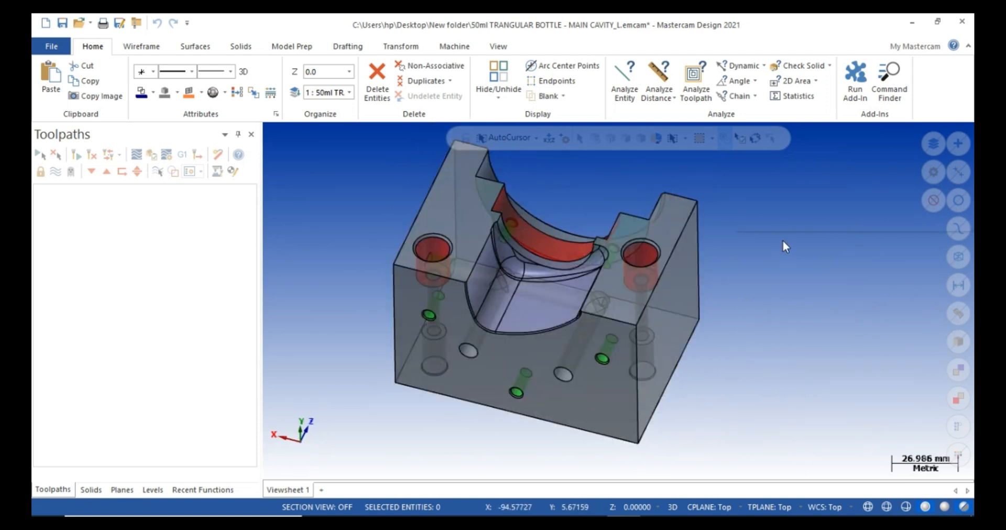
{"action": "right_click", "coordinate": [785, 246]}
{"action": "left_click", "coordinate": [706, 168]}
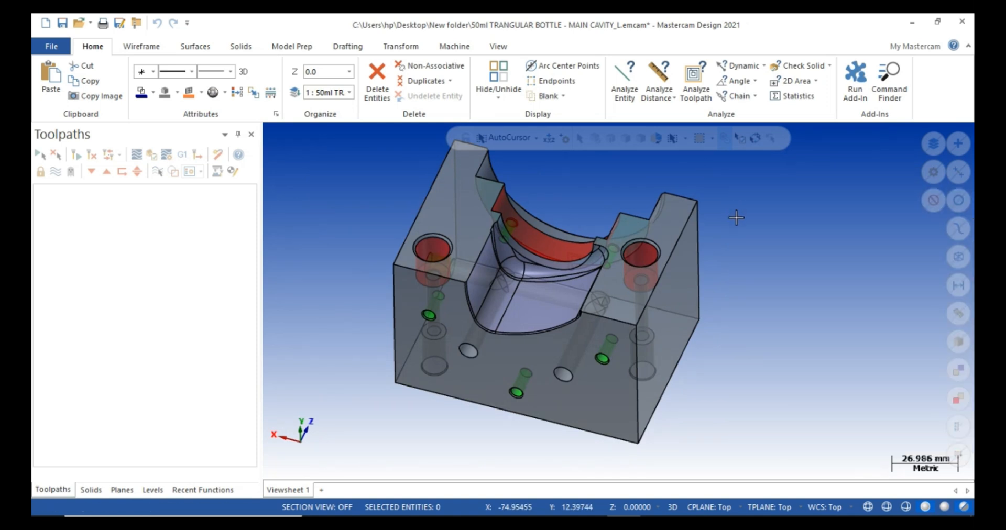
{"action": "left_click", "coordinate": [832, 506]}
{"action": "left_click", "coordinate": [834, 400]}
{"action": "right_click", "coordinate": [740, 229]}
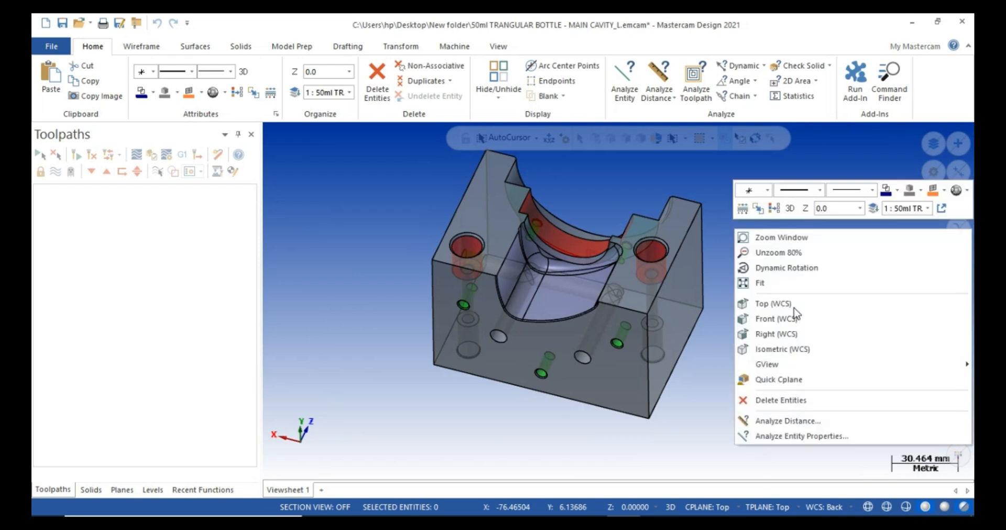
{"action": "left_click", "coordinate": [770, 306]}
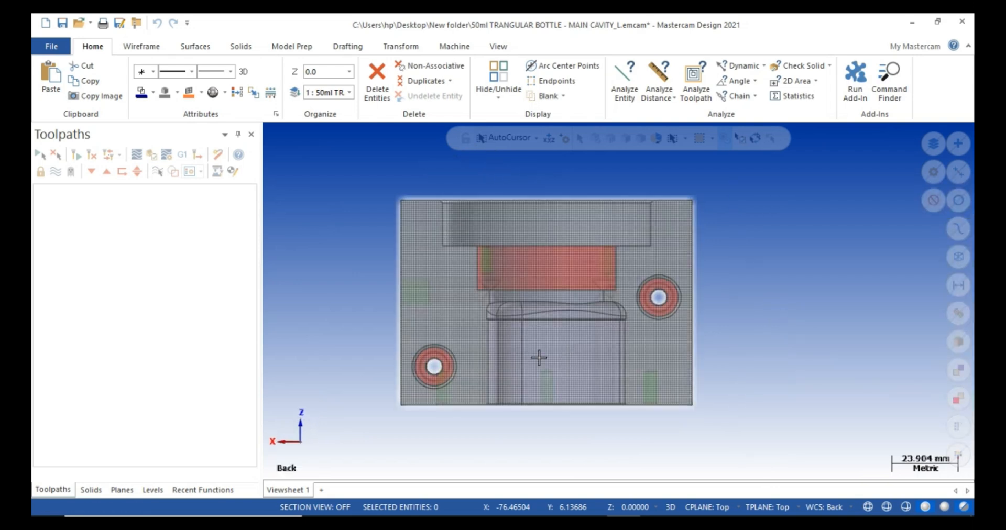
{"action": "middle_click_drag", "start_coordinate": [537, 355], "coordinate": [690, 380]}
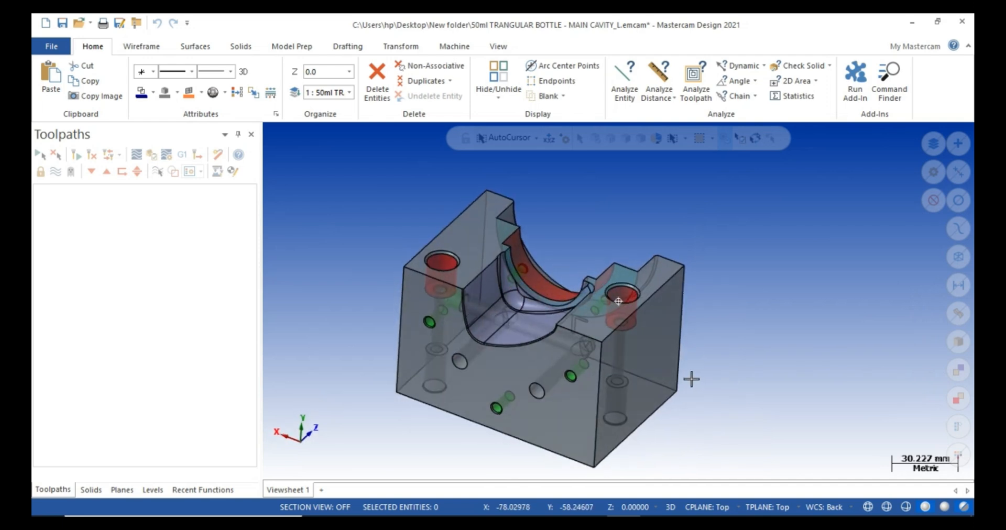
{"action": "scroll", "coordinate": [734, 209], "scroll_direction": "down", "scroll_amount": 1}
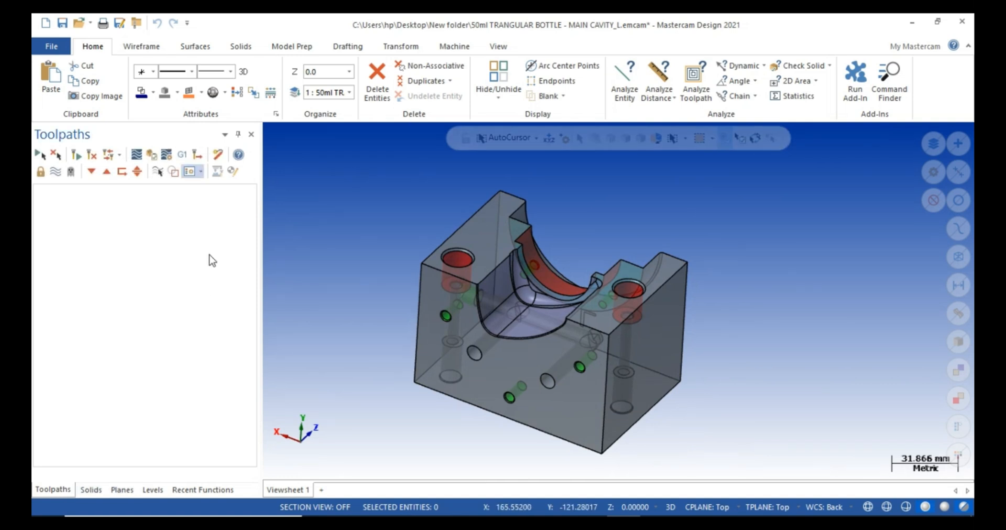
Draw a 105 × 70 × 74 wireframe Bounding Box around the window-selected cavity solid.
{"action": "left_click", "coordinate": [451, 49]}
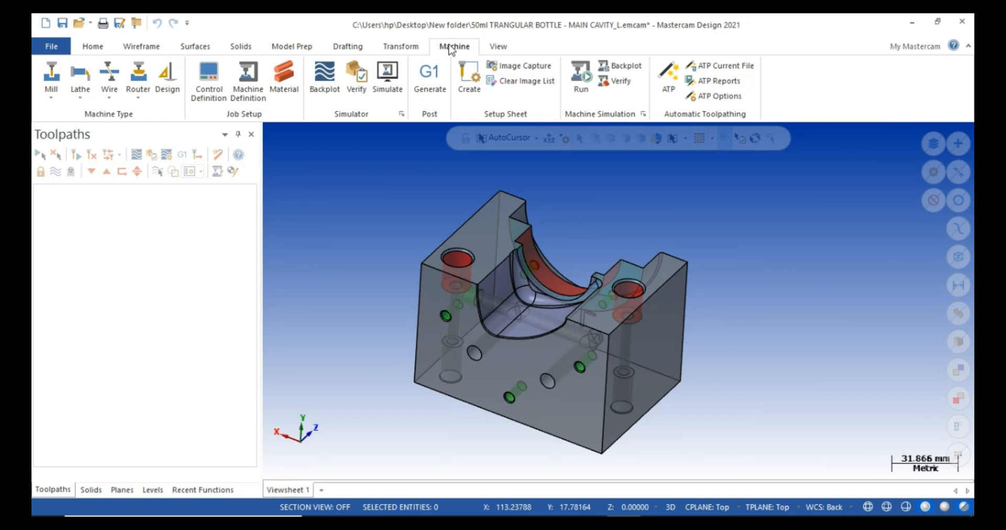
{"action": "left_click", "coordinate": [241, 47]}
{"action": "left_click", "coordinate": [141, 47]}
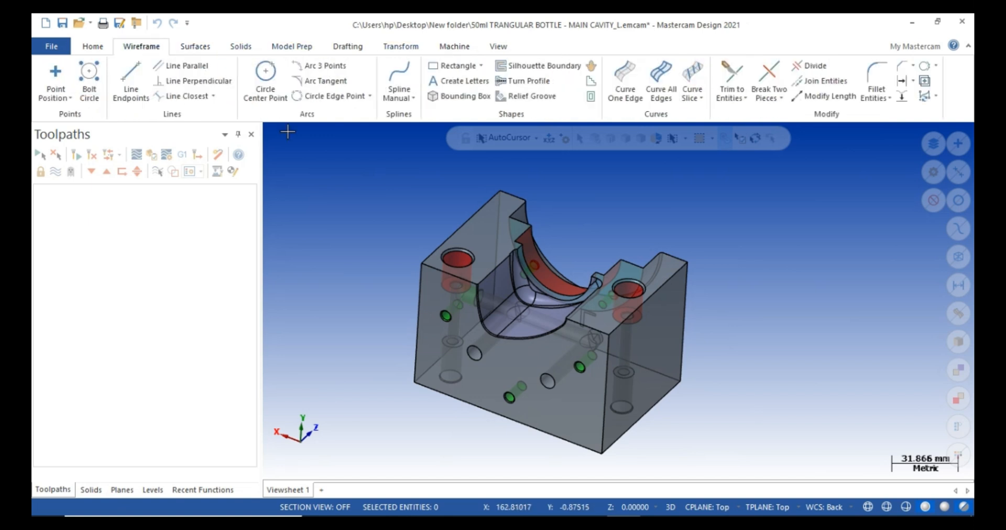
{"action": "left_click", "coordinate": [94, 48]}
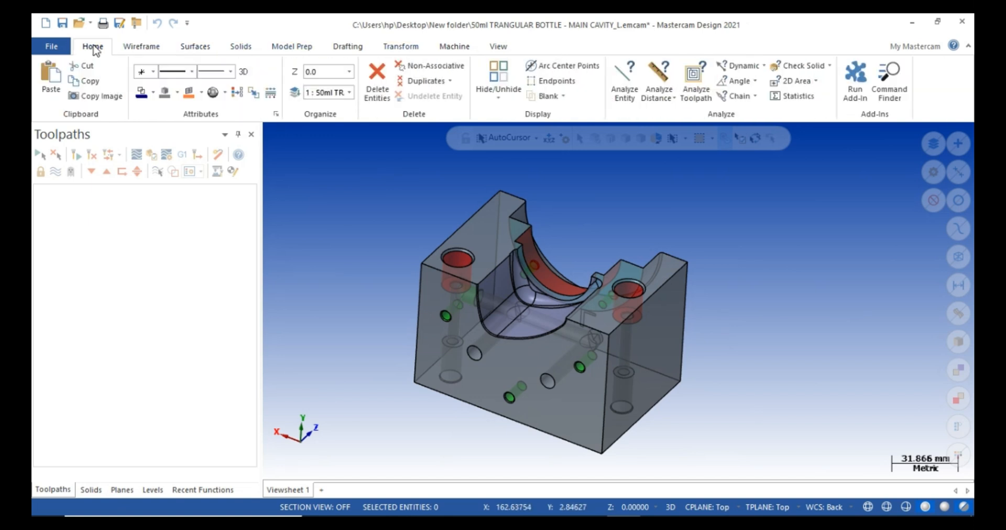
{"action": "left_click", "coordinate": [194, 47]}
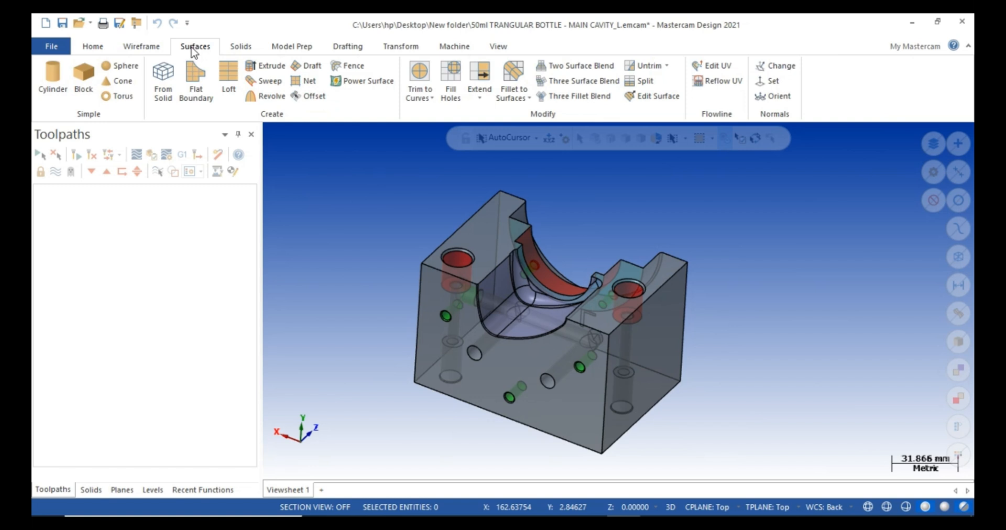
{"action": "left_click", "coordinate": [141, 46]}
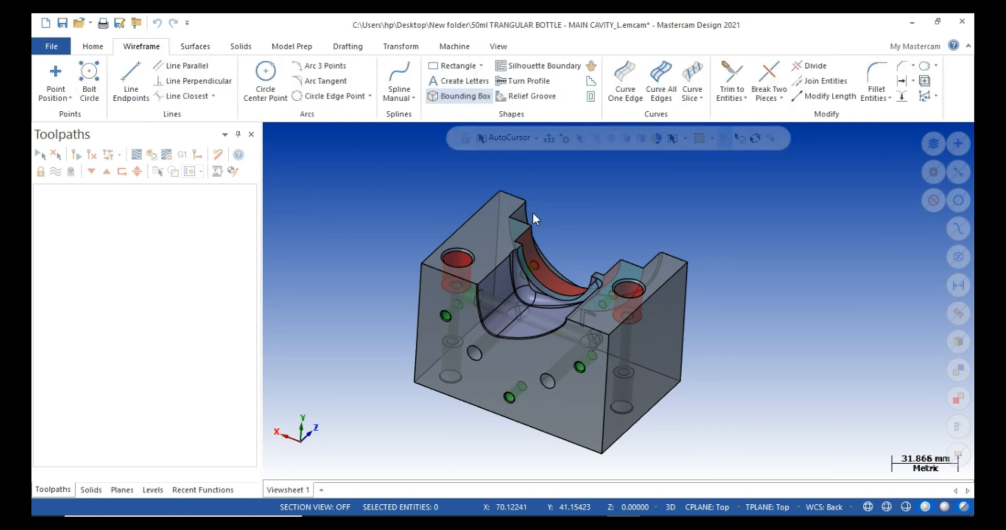
{"action": "scroll", "coordinate": [577, 231], "scroll_direction": "down", "scroll_amount": 2}
{"action": "left_click_drag", "start_coordinate": [419, 175], "coordinate": [718, 429]}
{"action": "left_click", "coordinate": [572, 167]}
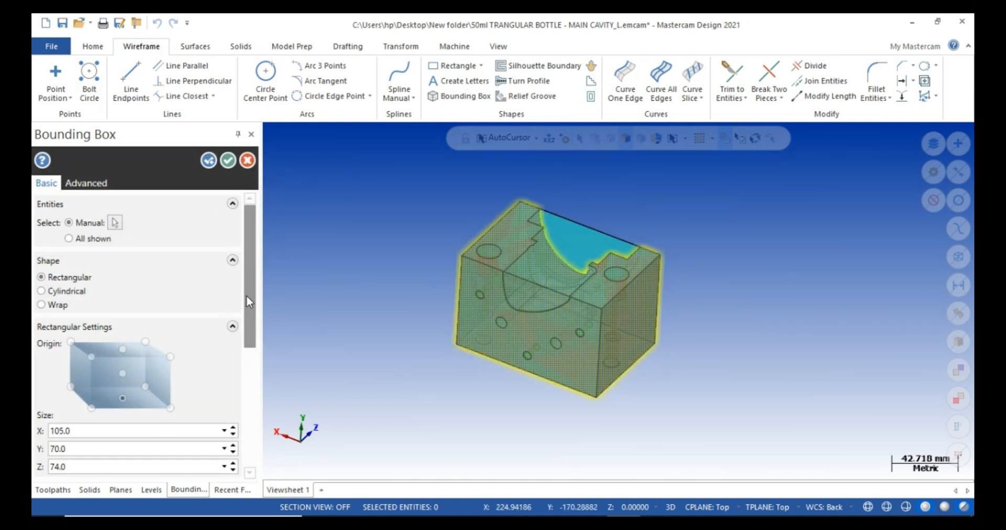
{"action": "left_click_drag", "start_coordinate": [248, 300], "coordinate": [263, 430]}
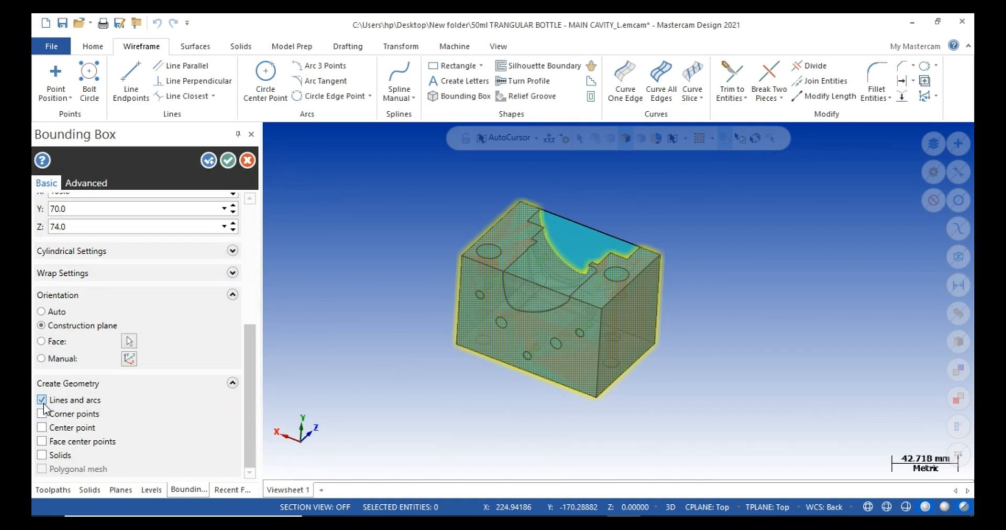
{"action": "left_click", "coordinate": [43, 403]}
{"action": "left_click", "coordinate": [228, 159]}
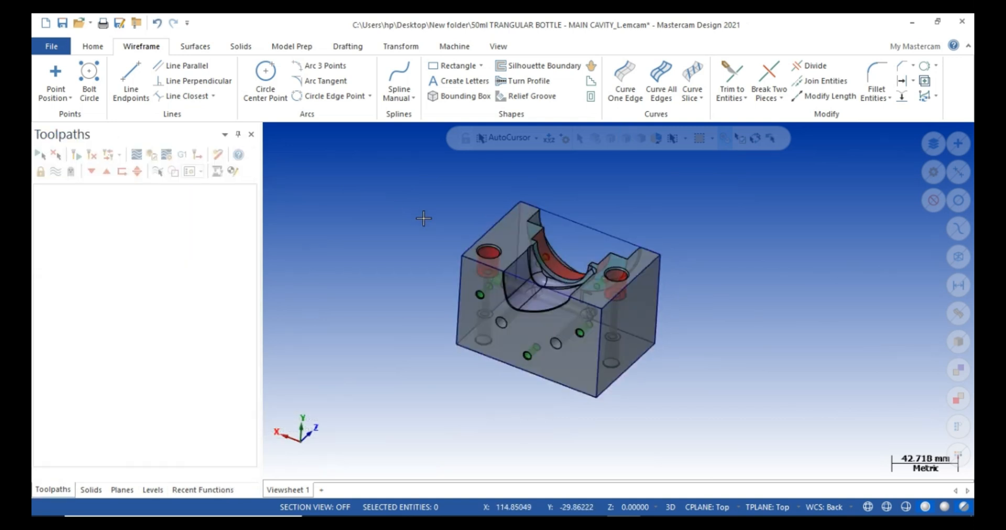
Create a new plane with its origin on the cavity floor edge at Y -59.45.
{"action": "scroll", "coordinate": [576, 246], "scroll_direction": "up", "scroll_amount": 4}
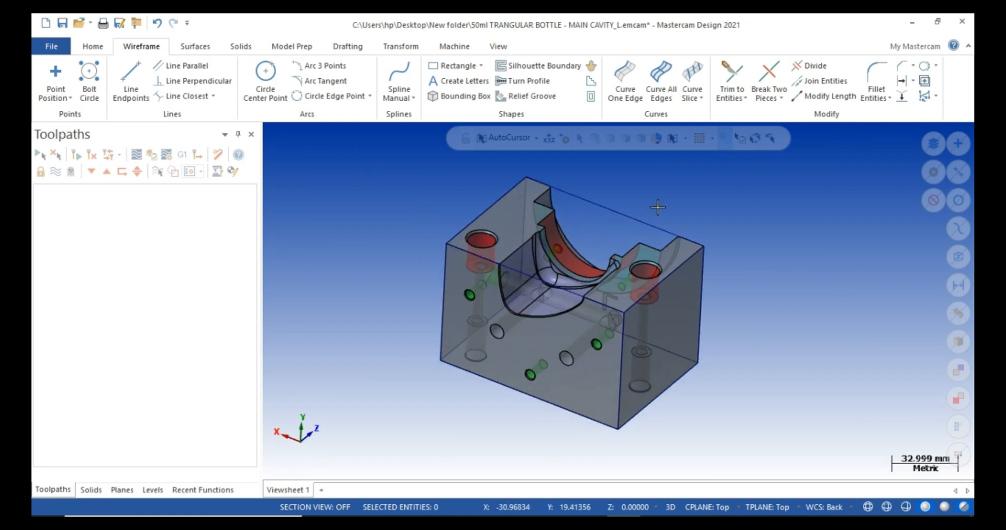
{"action": "middle_click_drag", "start_coordinate": [633, 214], "coordinate": [625, 244]}
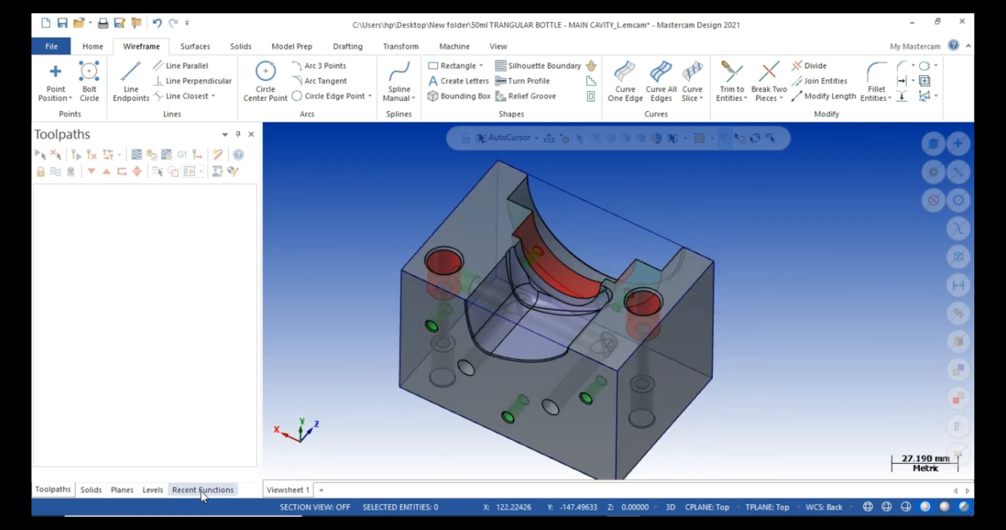
{"action": "left_click", "coordinate": [300, 441]}
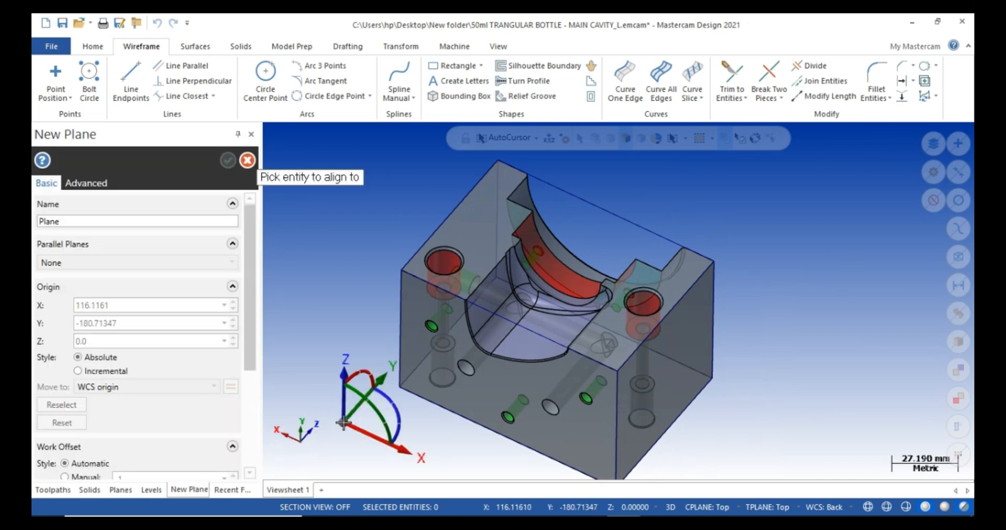
{"action": "scroll", "coordinate": [526, 317], "scroll_direction": "up", "scroll_amount": 2}
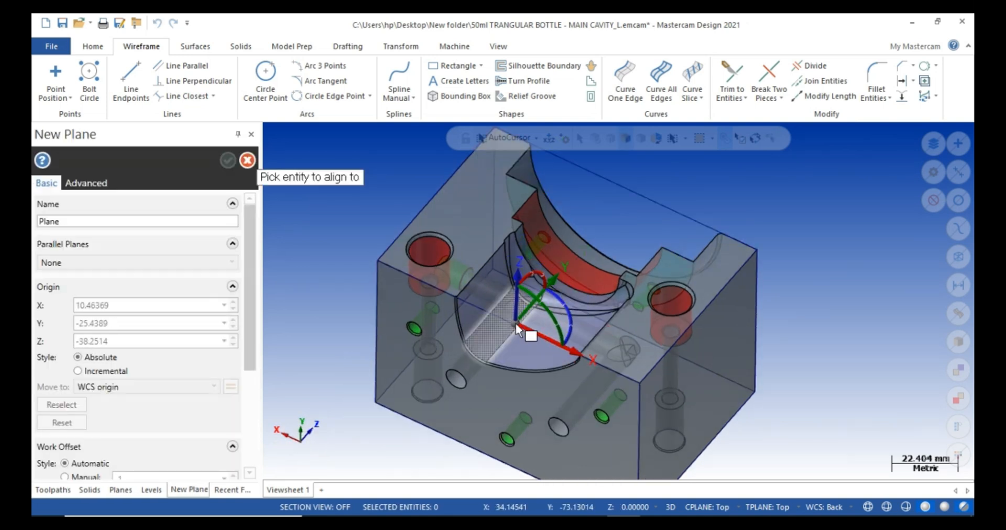
{"action": "left_click", "coordinate": [520, 323]}
{"action": "scroll", "coordinate": [520, 323], "scroll_direction": "down", "scroll_amount": 1}
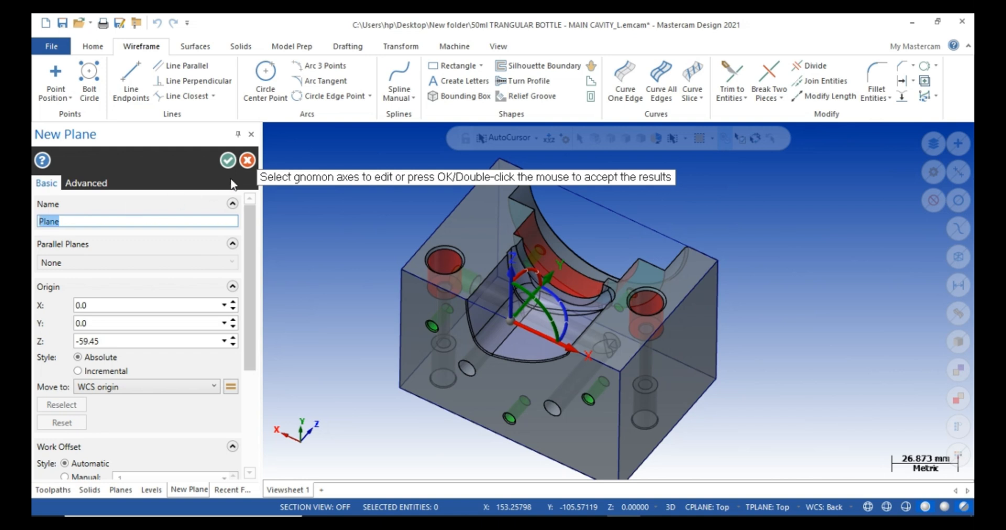
{"action": "left_click", "coordinate": [227, 160]}
Make 'Plane' the active WCS, construction plane and tool plane in the Planes manager.
{"action": "left_click", "coordinate": [122, 492]}
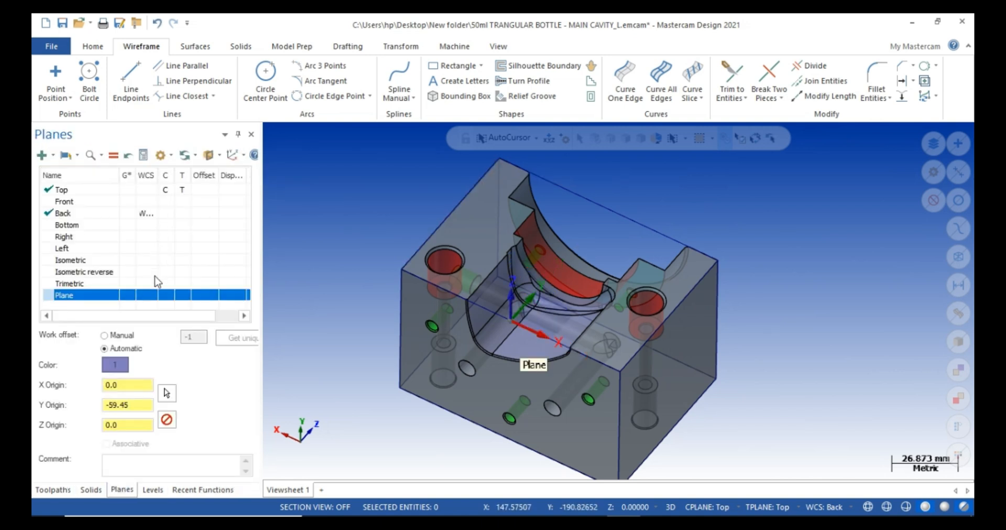
{"action": "left_click", "coordinate": [151, 295]}
{"action": "left_click", "coordinate": [166, 295]}
{"action": "left_click", "coordinate": [181, 295]}
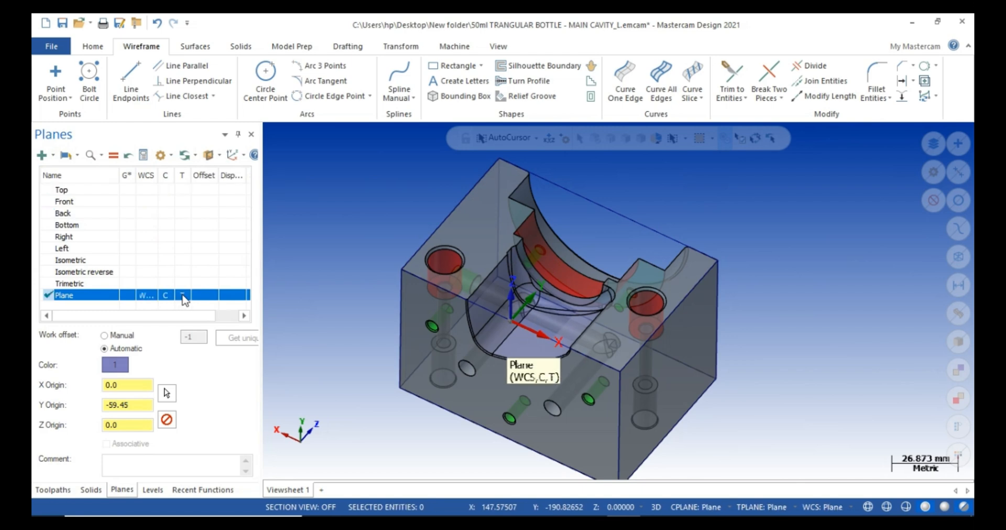
{"action": "scroll", "coordinate": [505, 359], "scroll_direction": "up", "scroll_amount": 5}
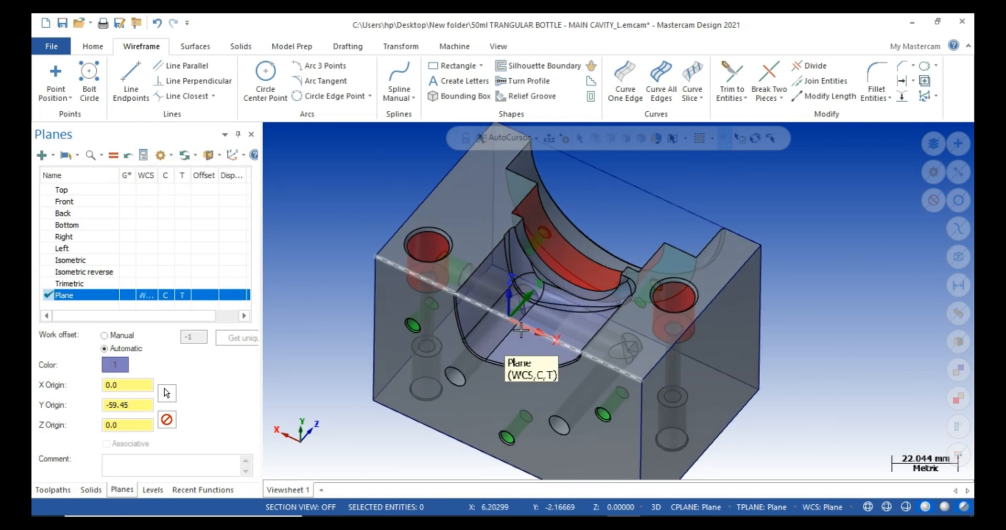
{"action": "left_click", "coordinate": [523, 364]}
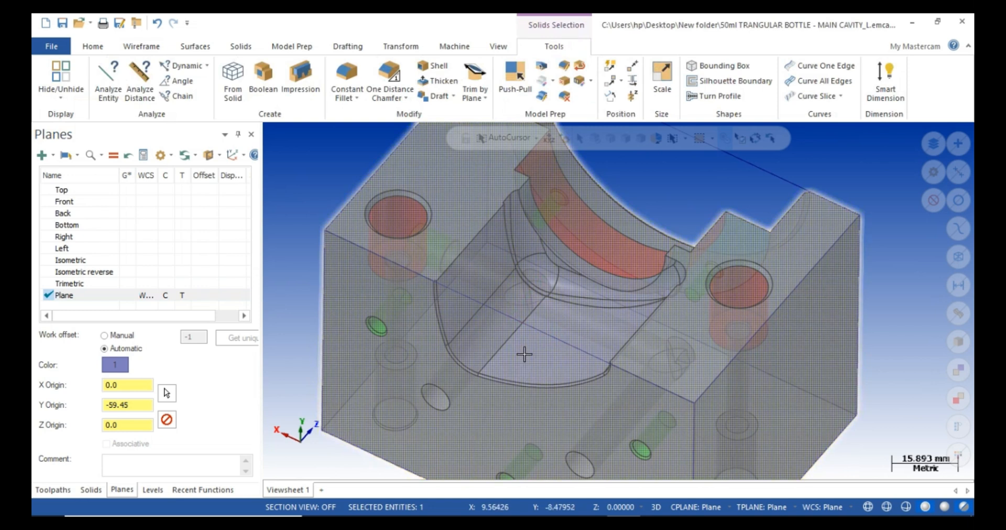
{"action": "scroll", "coordinate": [523, 365], "scroll_direction": "down", "scroll_amount": 2}
{"action": "left_click", "coordinate": [95, 296]}
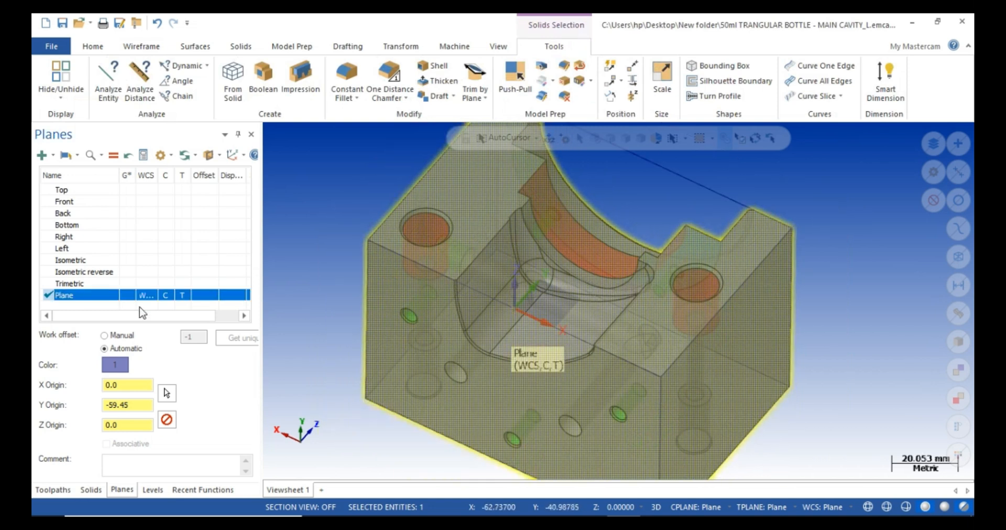
{"action": "left_click", "coordinate": [103, 299]}
Return to the Toolpaths list and clear the solid's selection.
{"action": "left_click", "coordinate": [55, 490]}
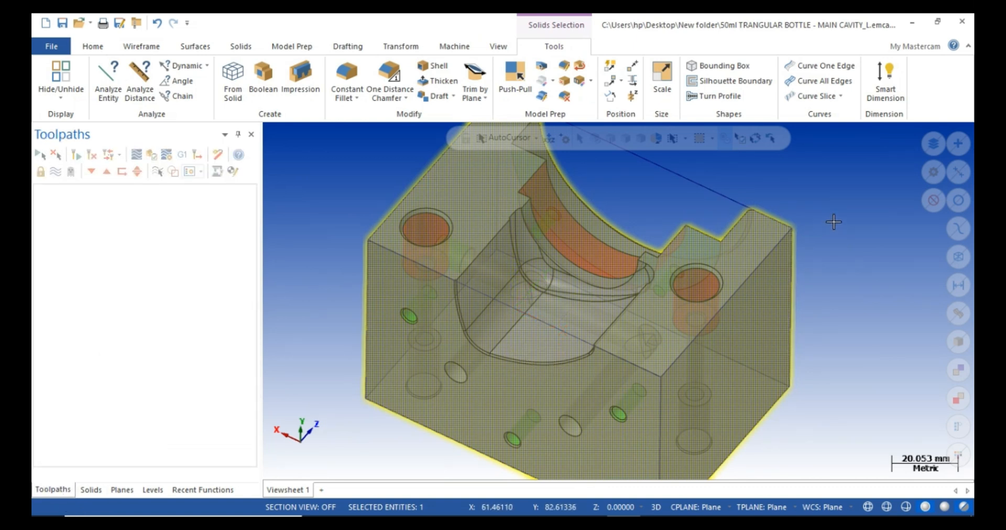
{"action": "scroll", "coordinate": [703, 263], "scroll_direction": "down", "scroll_amount": 1}
{"action": "key", "text": "Escape"}
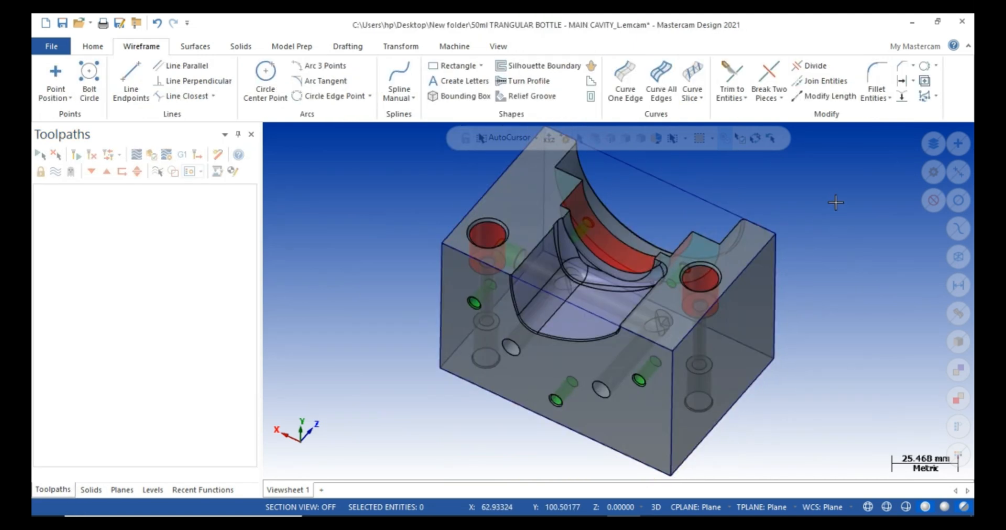
Run a Check Solid curvature analysis on the cavity part and fit it in view.
{"action": "scroll", "coordinate": [819, 226], "scroll_direction": "up", "scroll_amount": 1}
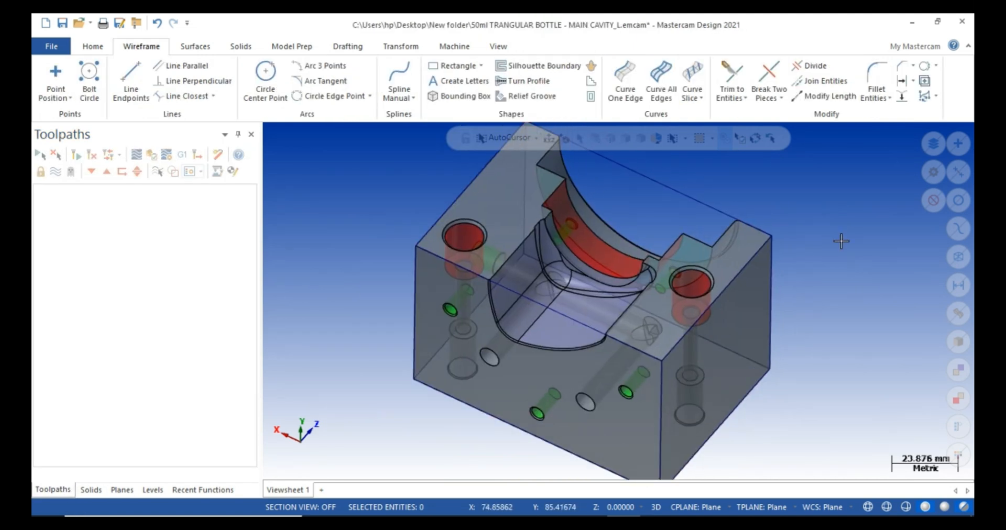
{"action": "left_click", "coordinate": [92, 48]}
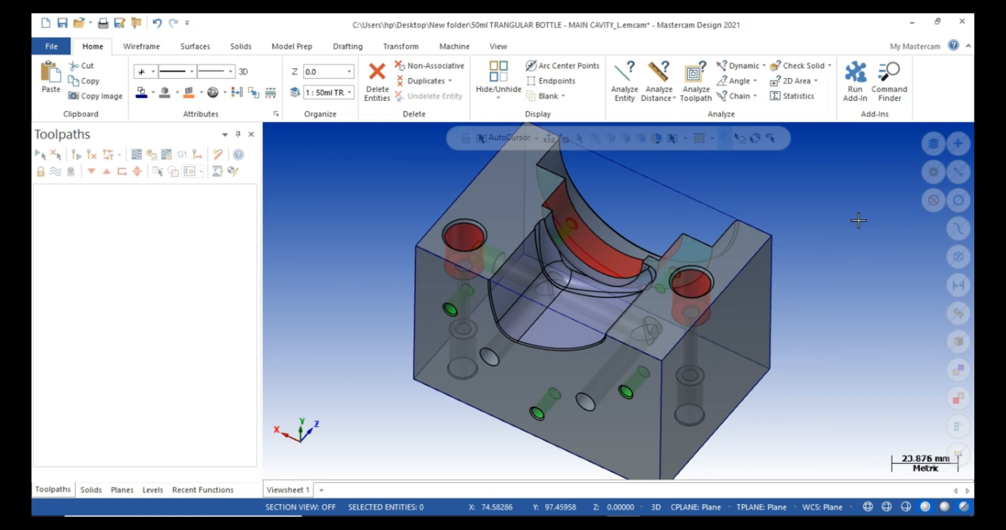
{"action": "left_click", "coordinate": [830, 65]}
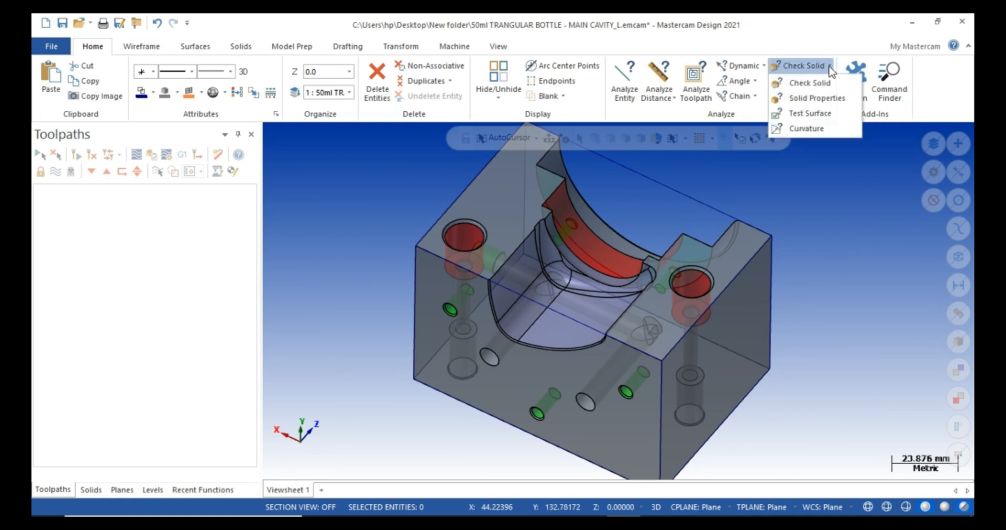
{"action": "left_click", "coordinate": [807, 129]}
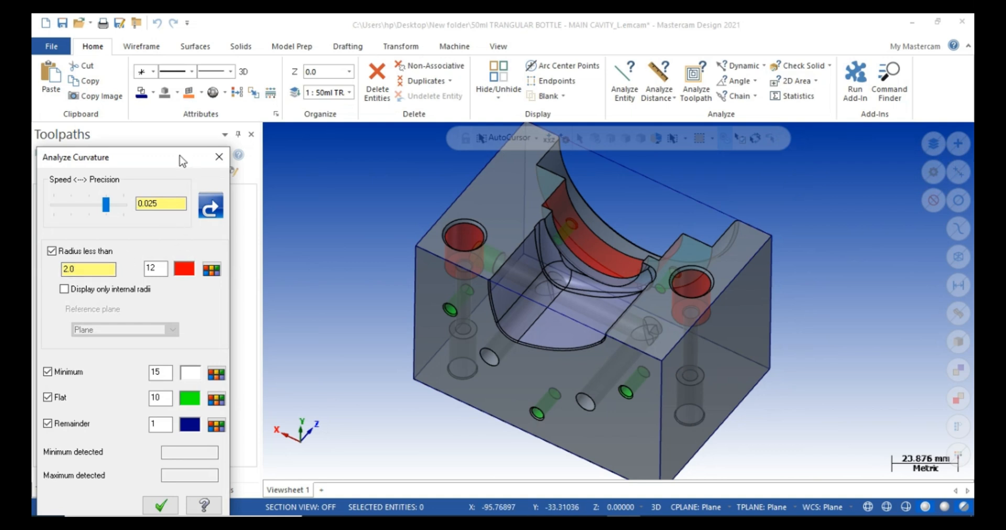
{"action": "left_click_drag", "start_coordinate": [183, 161], "coordinate": [254, 100]}
{"action": "left_click", "coordinate": [832, 66]}
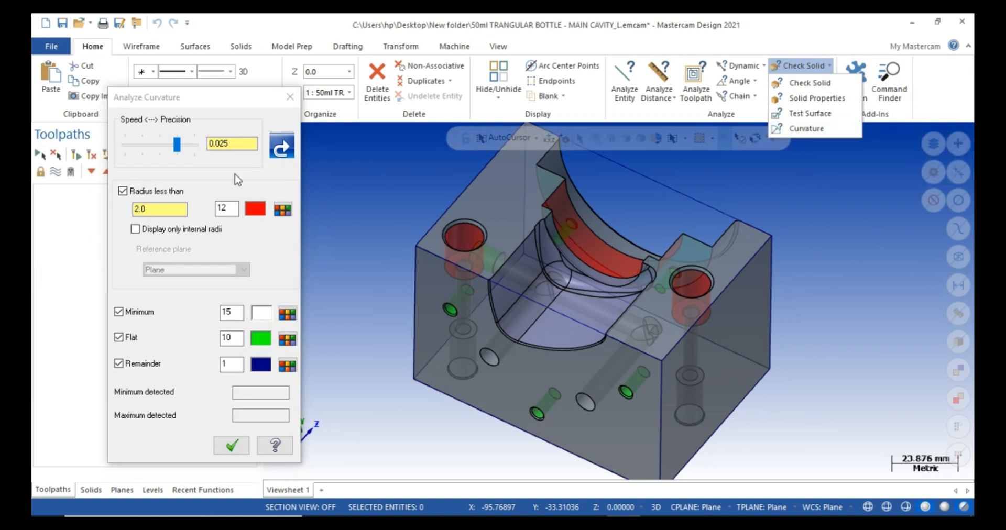
{"action": "left_click", "coordinate": [282, 146]}
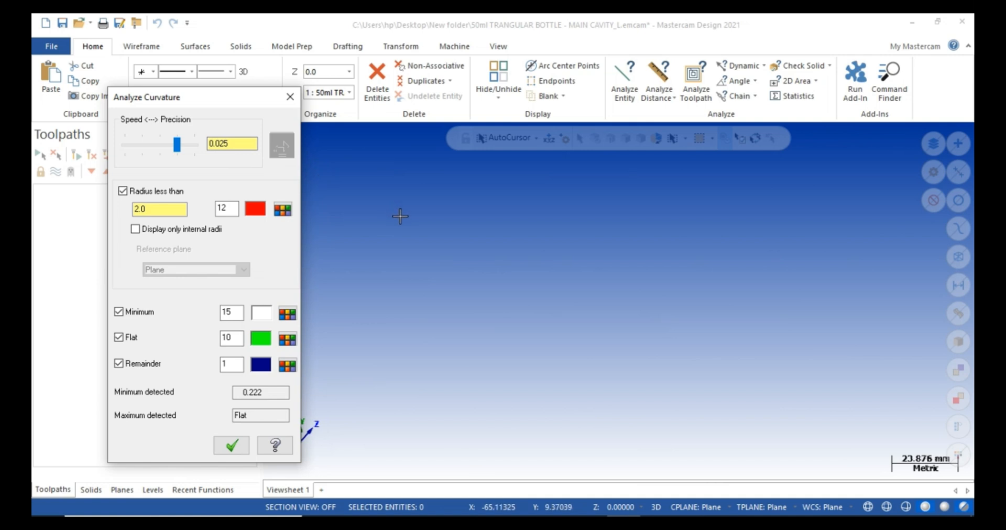
{"action": "scroll", "coordinate": [437, 245], "scroll_direction": "down", "scroll_amount": 2}
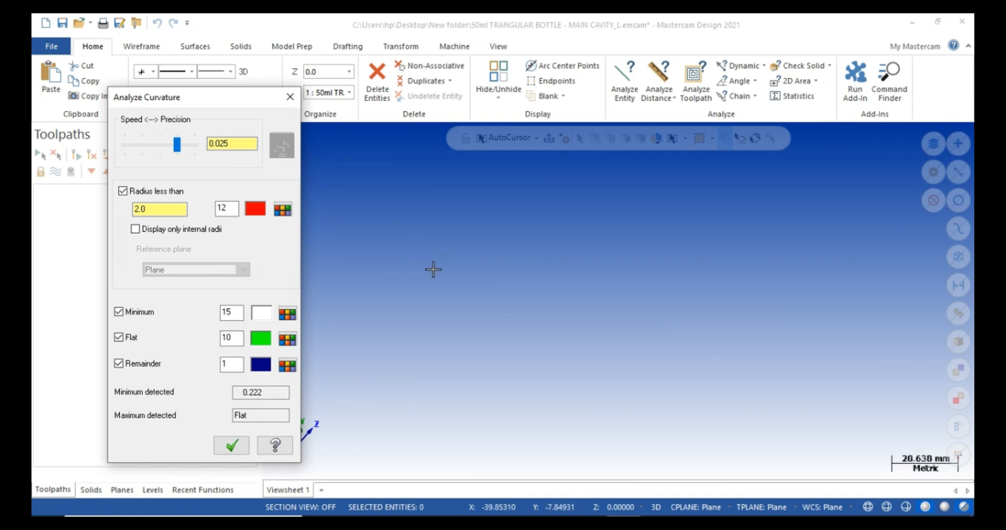
{"action": "right_click", "coordinate": [558, 213]}
{"action": "left_click", "coordinate": [576, 264]}
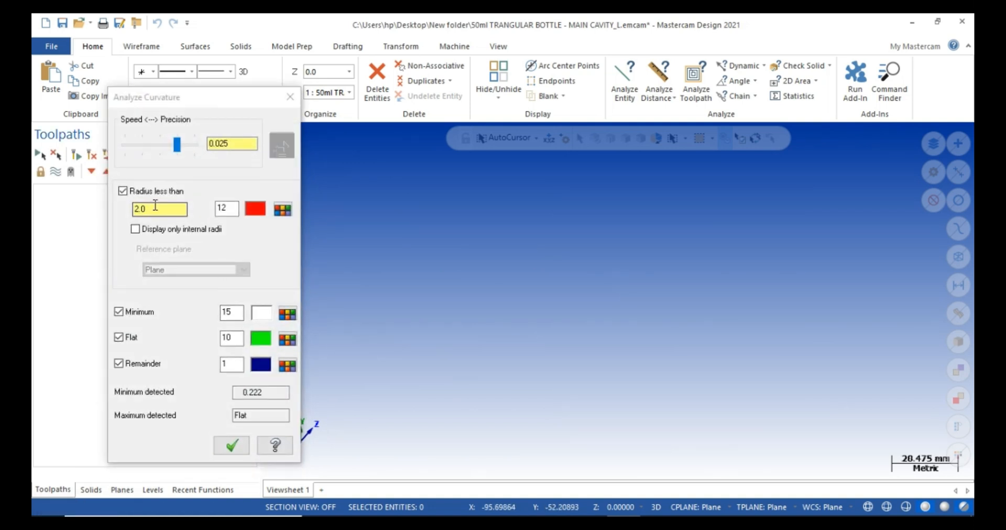
Rerun curvature with radius under 10.0 and 0.125 precision, showing a 0.222 minimum radius.
{"action": "left_click_drag", "start_coordinate": [155, 208], "coordinate": [92, 208]}
{"action": "type", "text": "10"}
{"action": "key", "text": "Return"}
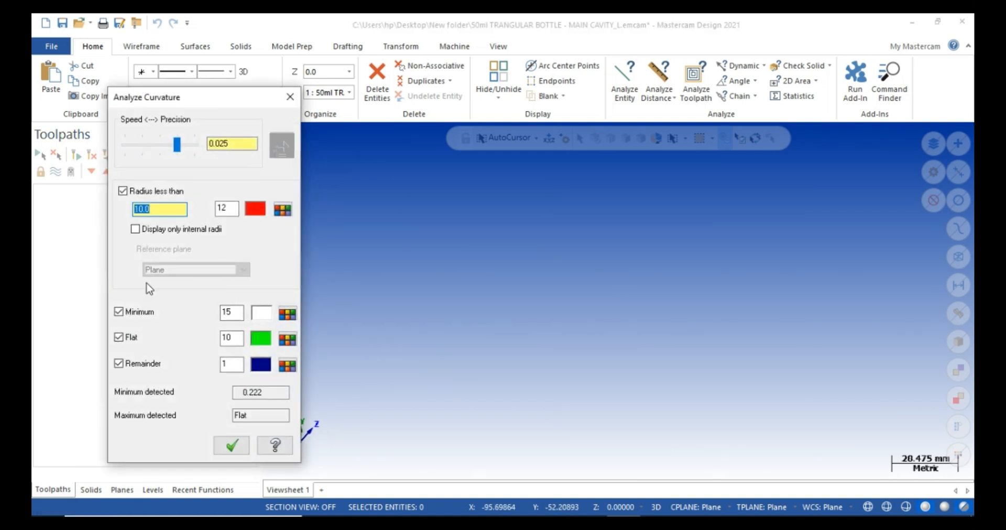
{"action": "left_click", "coordinate": [231, 445]}
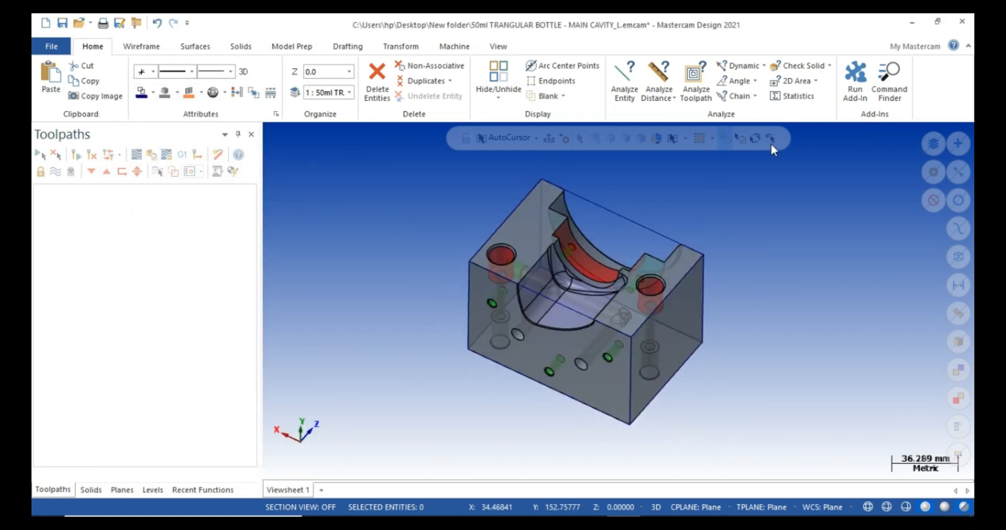
{"action": "left_click", "coordinate": [830, 66]}
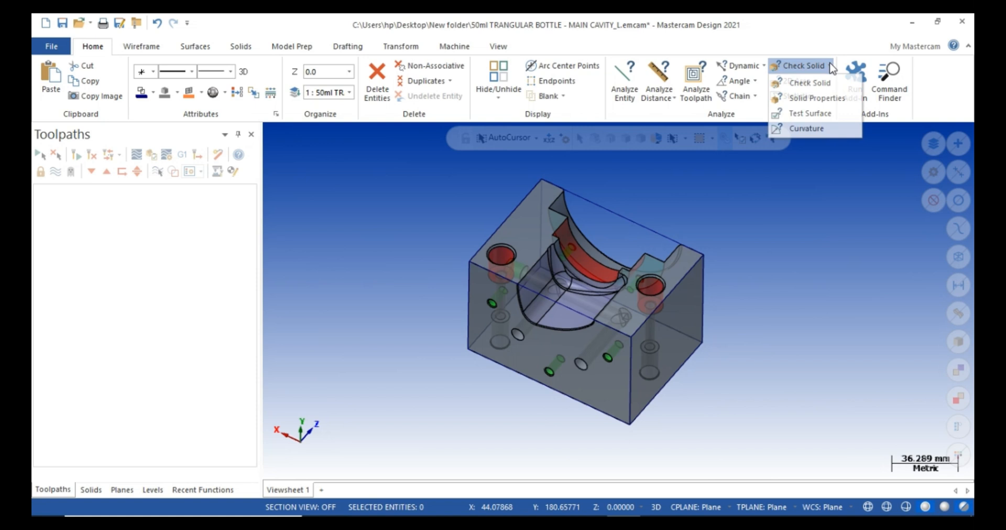
{"action": "left_click", "coordinate": [801, 128]}
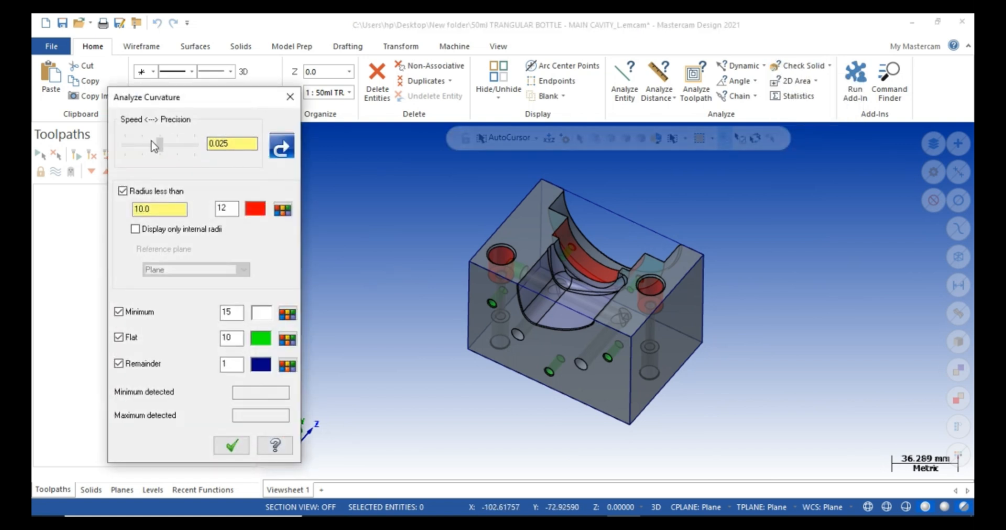
{"action": "left_click_drag", "start_coordinate": [155, 146], "coordinate": [160, 146]}
{"action": "left_click", "coordinate": [281, 147]}
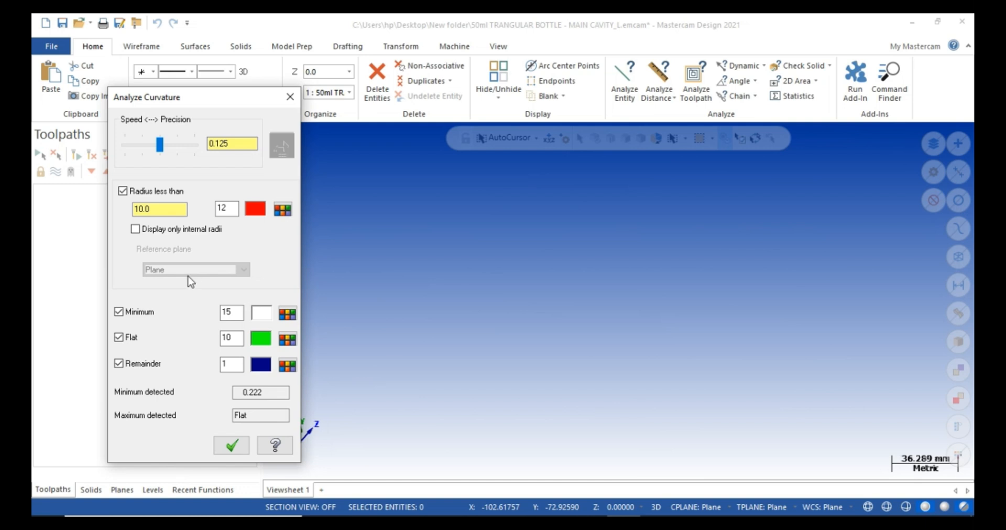
{"action": "left_click", "coordinate": [290, 97]}
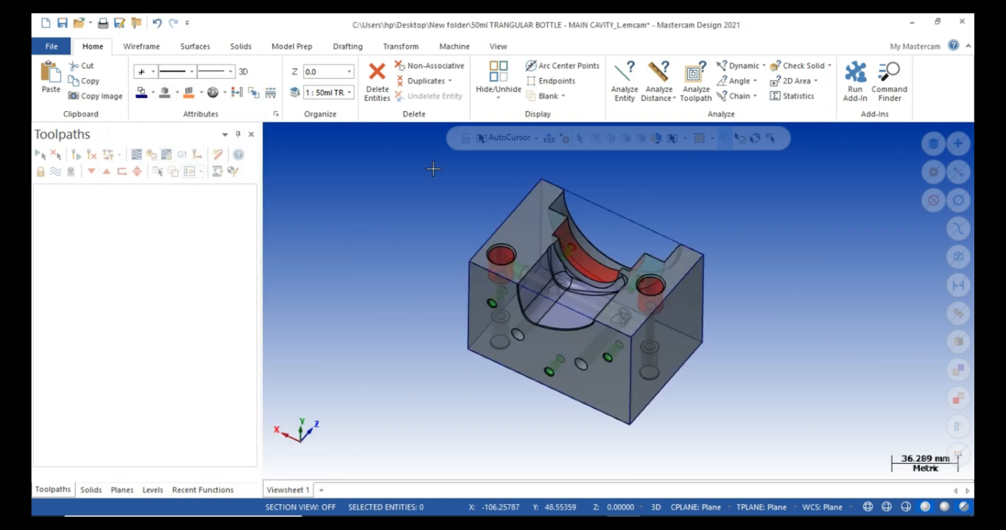
Run a Dynamic analysis on the fillet face beside the curved wall, reading about 4.9 mm radius.
{"action": "left_click", "coordinate": [733, 67]}
{"action": "scroll", "coordinate": [582, 256], "scroll_direction": "up", "scroll_amount": 6}
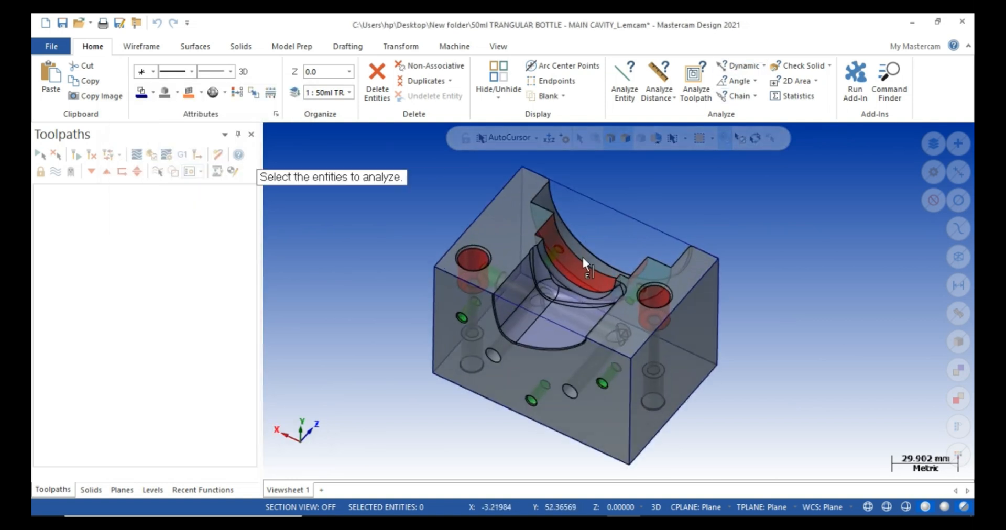
{"action": "scroll", "coordinate": [531, 262], "scroll_direction": "up", "scroll_amount": 1}
{"action": "left_click", "coordinate": [531, 262]}
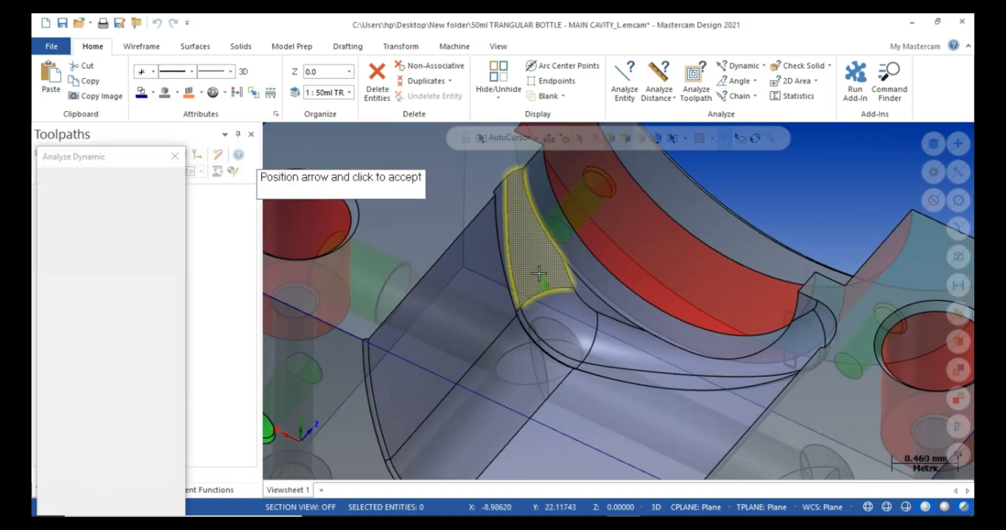
{"action": "scroll", "coordinate": [527, 259], "scroll_direction": "down", "scroll_amount": 1}
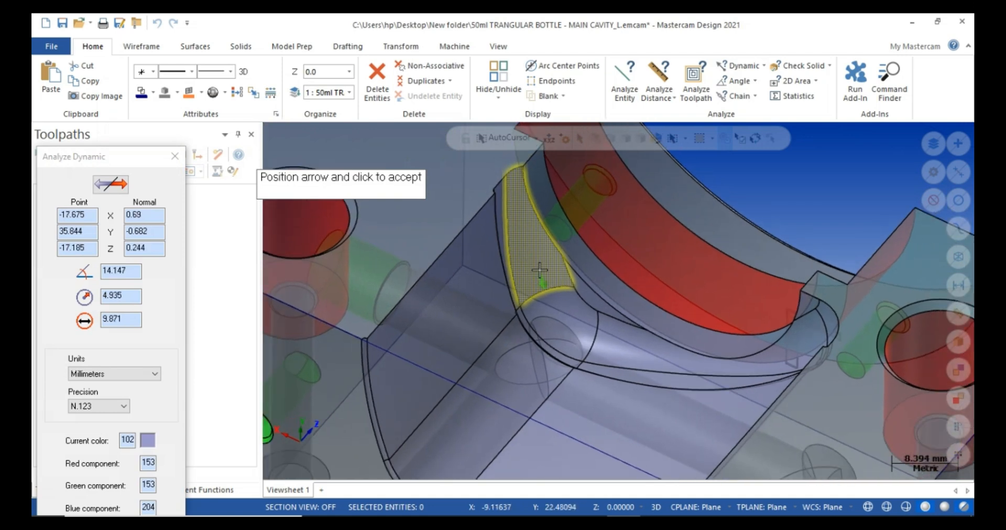
{"action": "scroll", "coordinate": [556, 250], "scroll_direction": "down", "scroll_amount": 3}
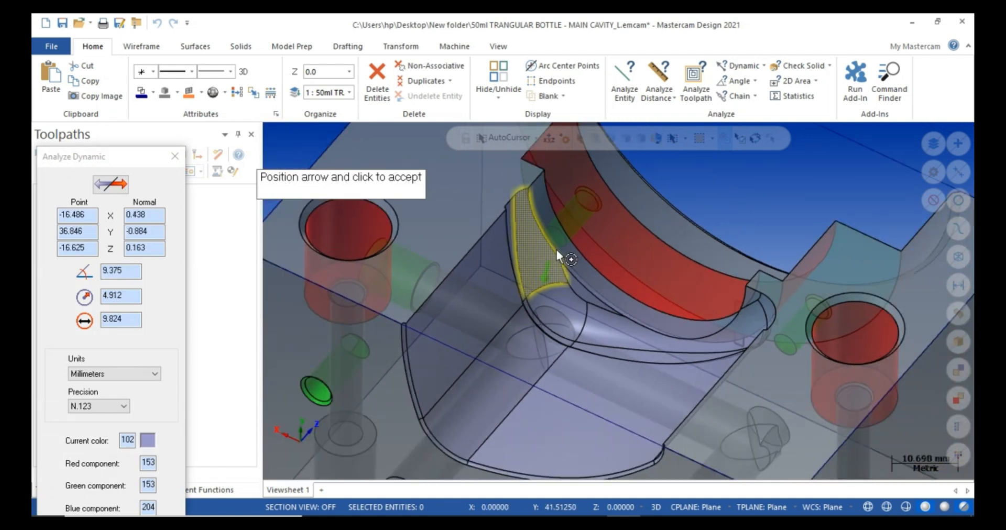
{"action": "scroll", "coordinate": [426, 357], "scroll_direction": "up", "scroll_amount": 5}
{"action": "scroll", "coordinate": [426, 335], "scroll_direction": "up", "scroll_amount": 3}
{"action": "key", "text": "Escape"}
Measure the narrow edge fillet at 0.512 mm radius, then orbit and zoom the model.
{"action": "left_click", "coordinate": [424, 291]}
{"action": "scroll", "coordinate": [423, 292], "scroll_direction": "up", "scroll_amount": 4}
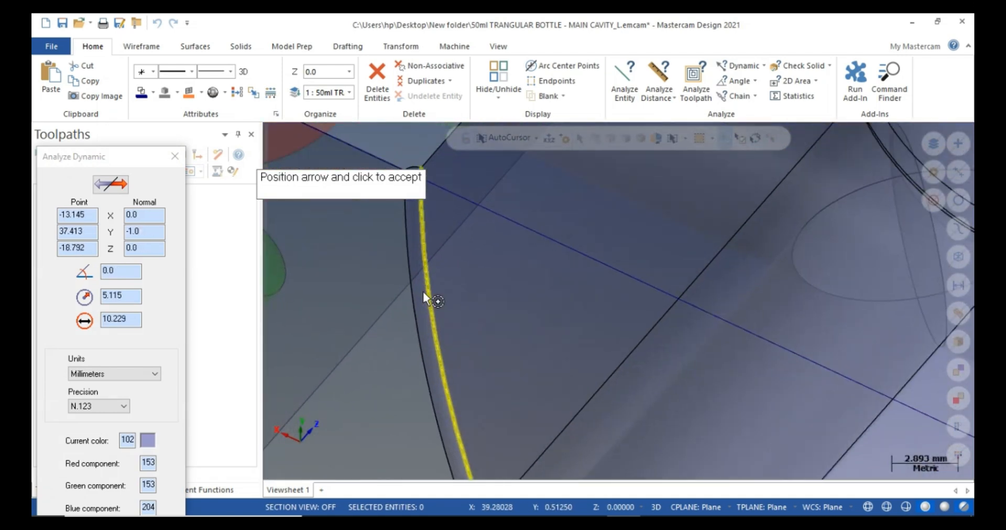
{"action": "key", "text": "Escape"}
{"action": "left_click", "coordinate": [422, 302]}
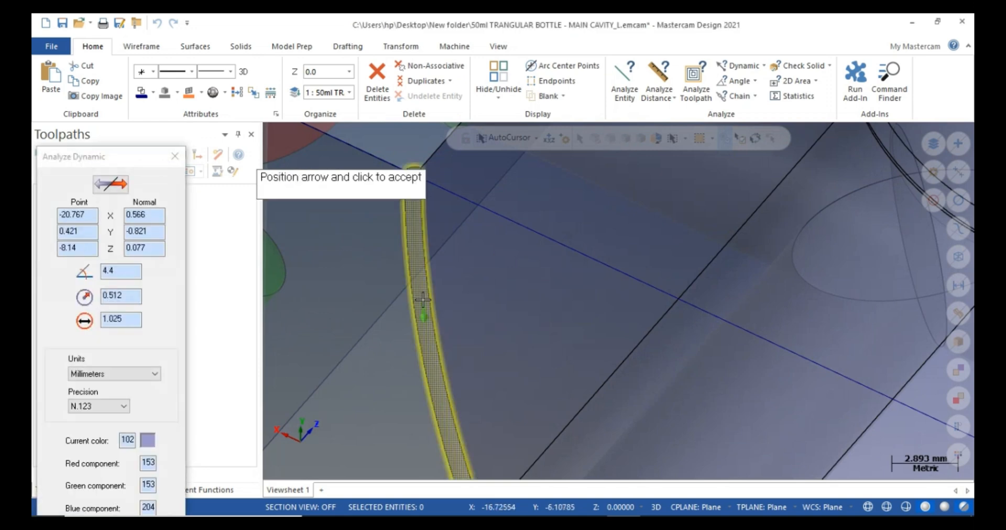
{"action": "scroll", "coordinate": [417, 300], "scroll_direction": "down", "scroll_amount": 12}
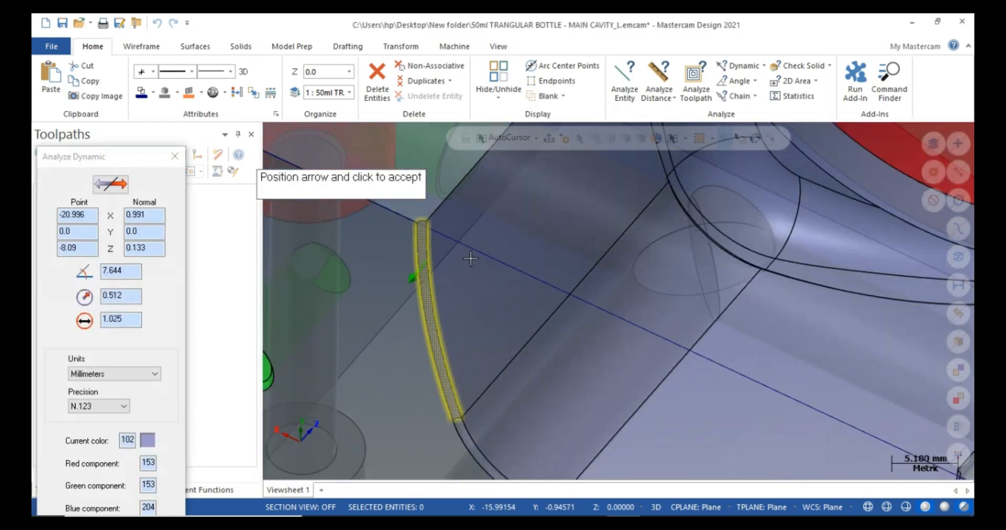
{"action": "scroll", "coordinate": [441, 294], "scroll_direction": "down", "scroll_amount": 5}
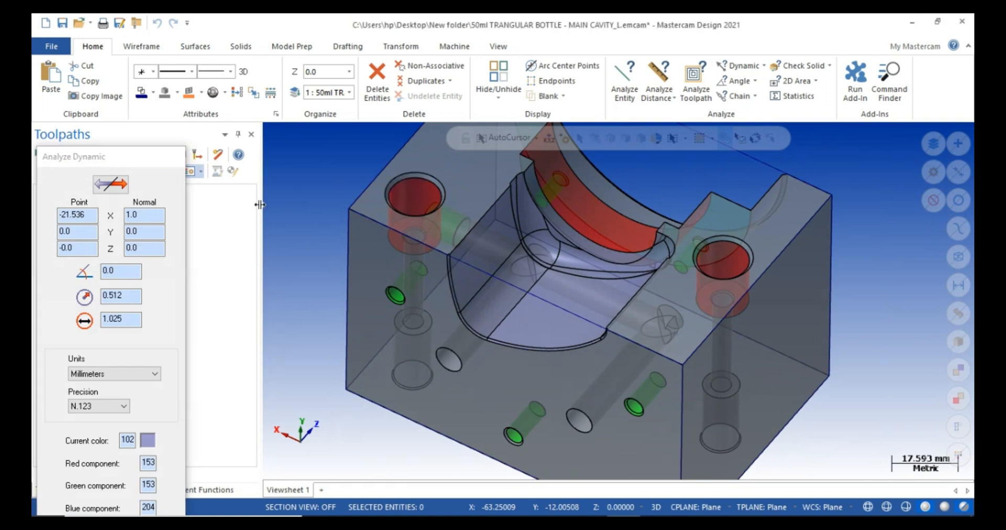
{"action": "key", "text": "Escape"}
{"action": "middle_click_drag", "start_coordinate": [563, 296], "coordinate": [623, 251]}
{"action": "scroll", "coordinate": [621, 260], "scroll_direction": "down", "scroll_amount": 3}
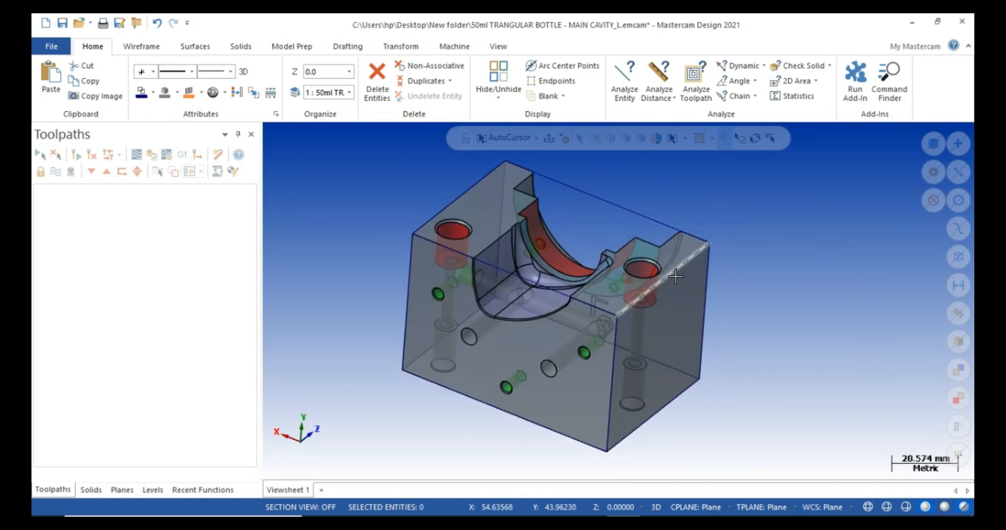
{"action": "middle_click_drag", "start_coordinate": [675, 276], "coordinate": [672, 274]}
{"action": "scroll", "coordinate": [512, 355], "scroll_direction": "down", "scroll_amount": 1}
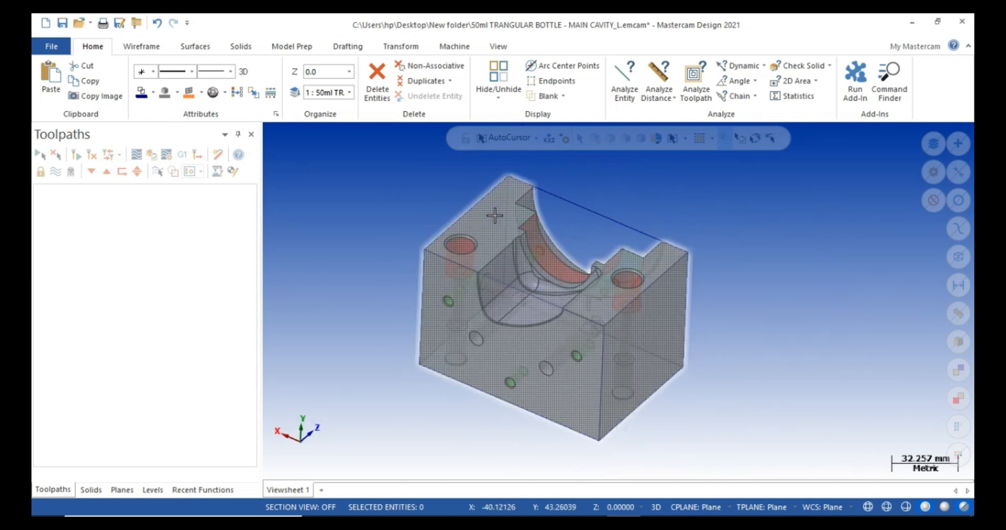
{"action": "scroll", "coordinate": [495, 214], "scroll_direction": "up", "scroll_amount": 1}
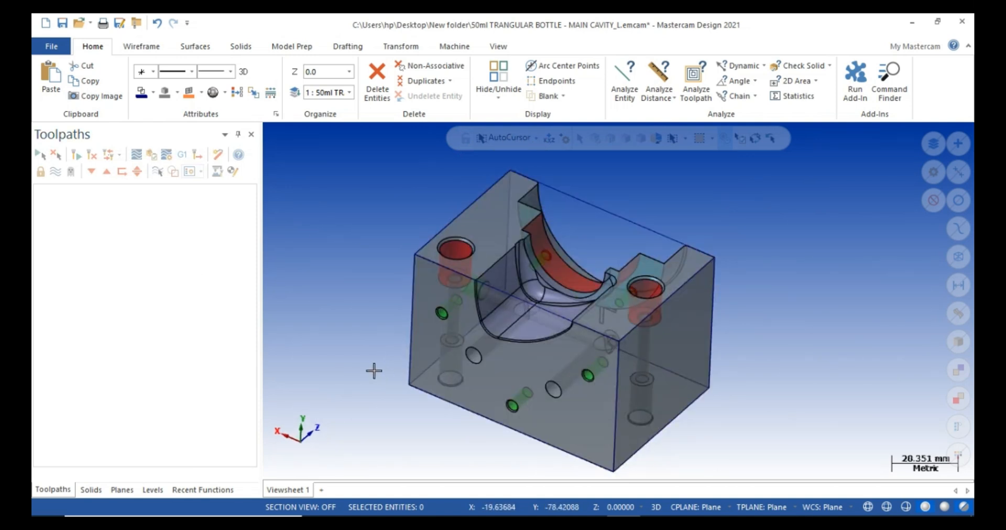
Load the default mill machine and define a 105 × 74 × 70 bounding-box stock.
{"action": "left_click", "coordinate": [454, 46]}
{"action": "left_click", "coordinate": [52, 97]}
{"action": "left_click", "coordinate": [72, 114]}
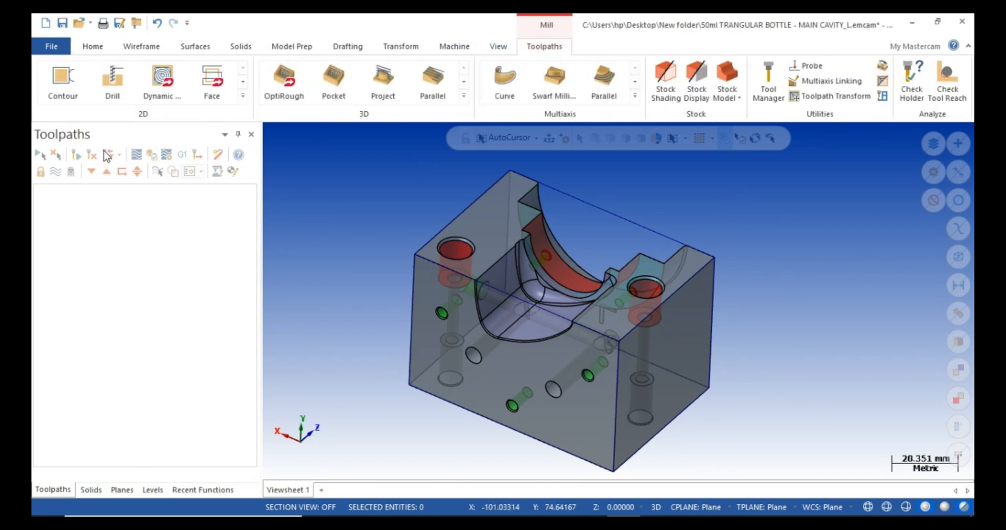
{"action": "left_click", "coordinate": [107, 235]}
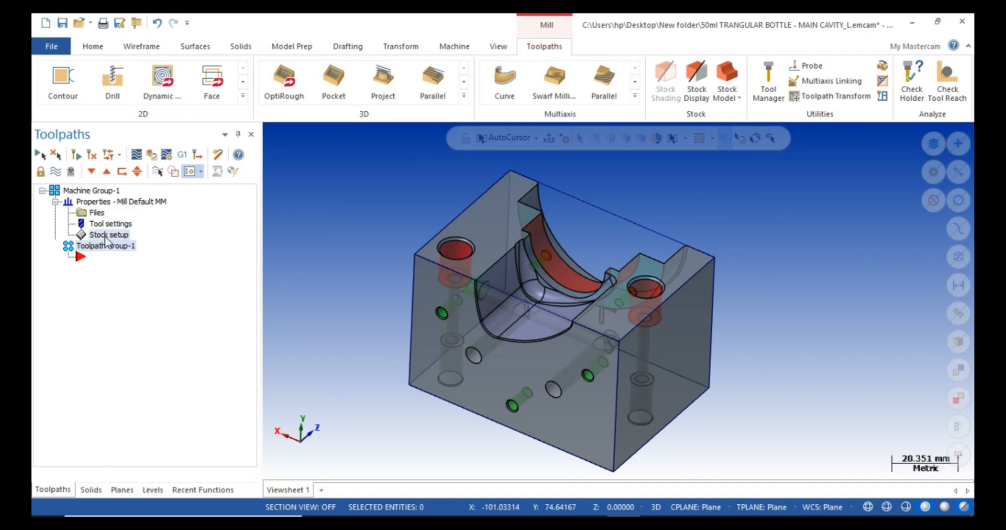
{"action": "left_click", "coordinate": [298, 418]}
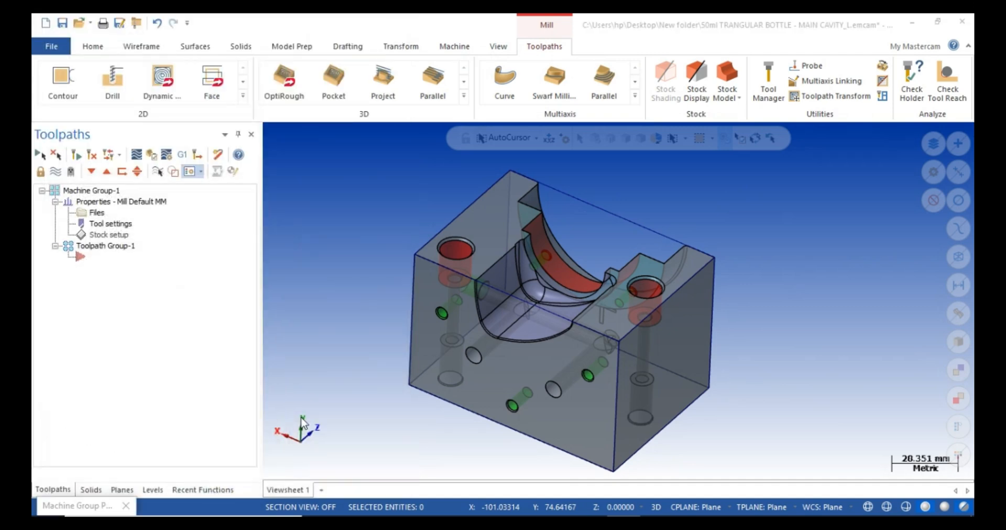
{"action": "left_click", "coordinate": [585, 167]}
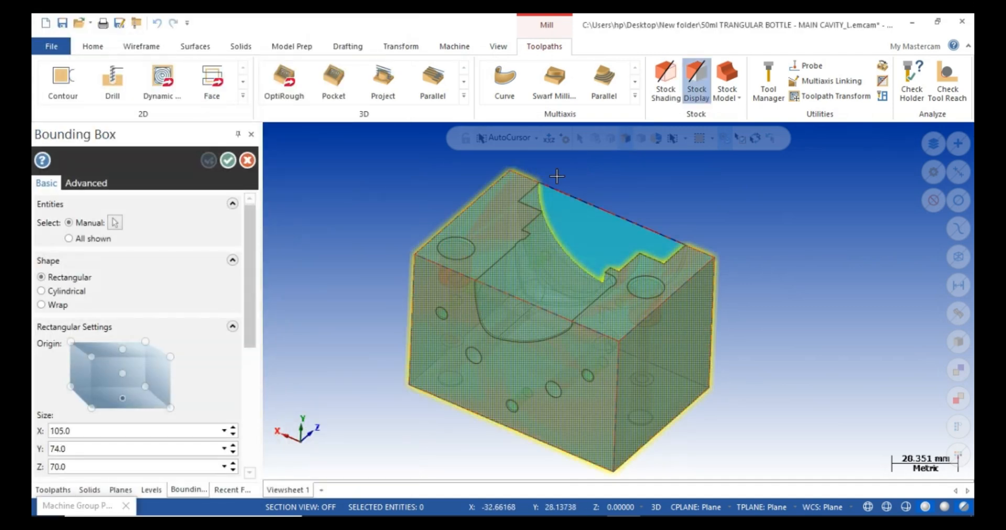
{"action": "left_click", "coordinate": [228, 160]}
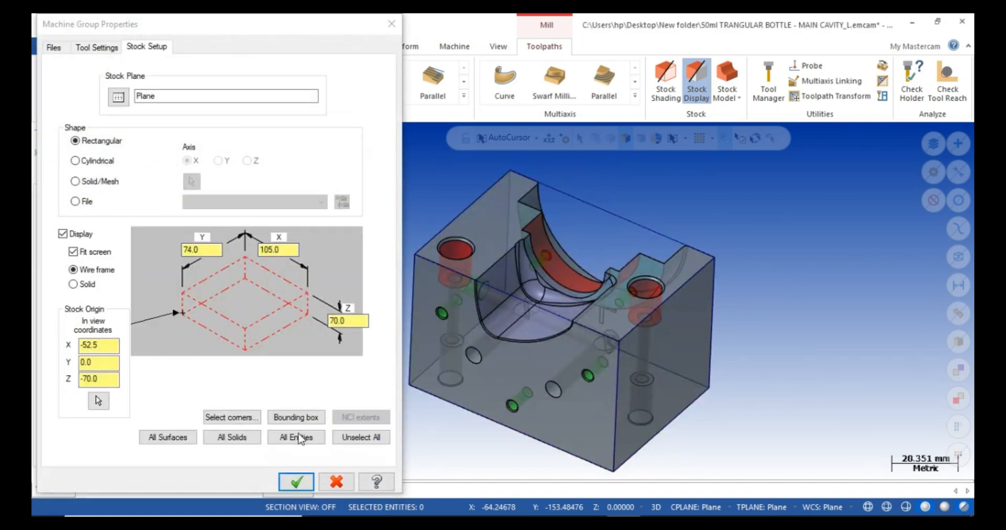
{"action": "left_click", "coordinate": [295, 488]}
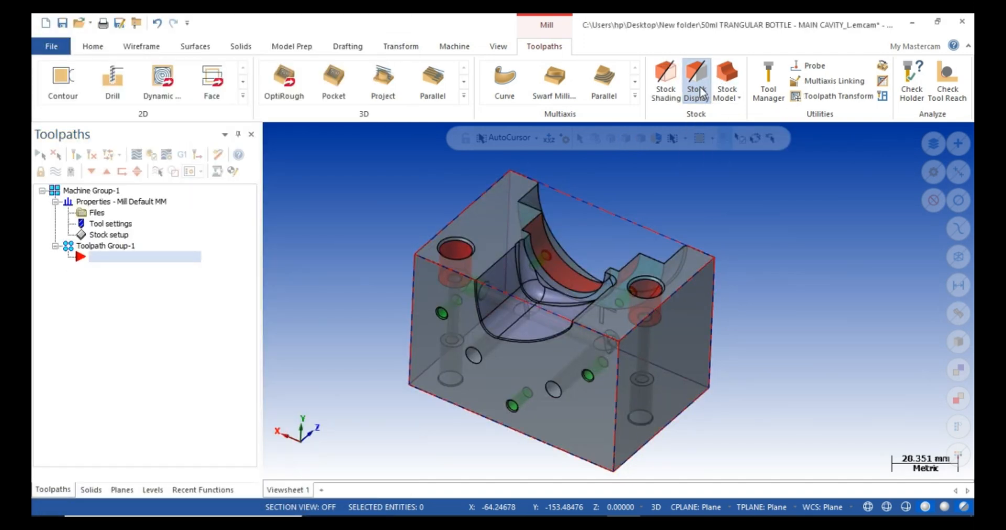
Preview the shaded stock, then hide it to show the cavity part.
{"action": "left_click", "coordinate": [700, 94]}
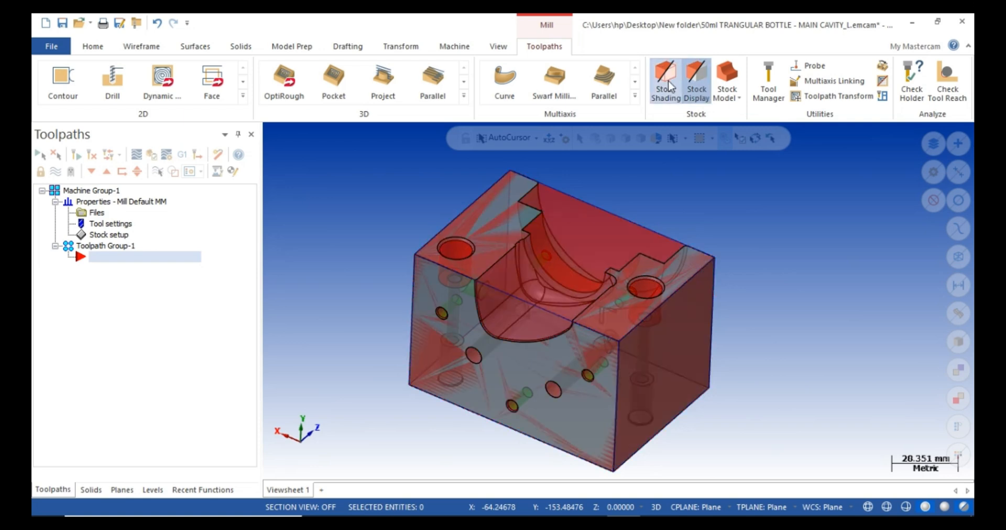
{"action": "left_click", "coordinate": [702, 87]}
{"action": "left_click", "coordinate": [704, 85]}
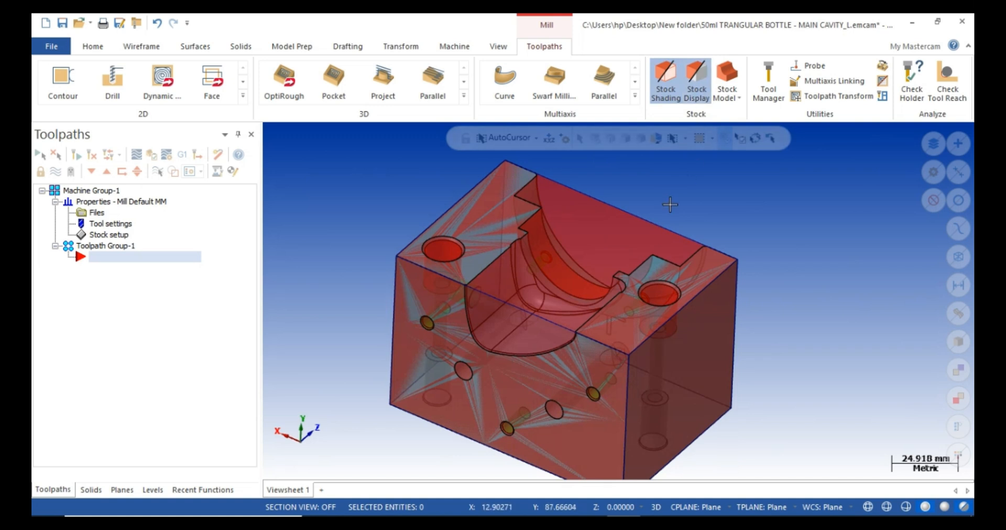
{"action": "left_click", "coordinate": [699, 83]}
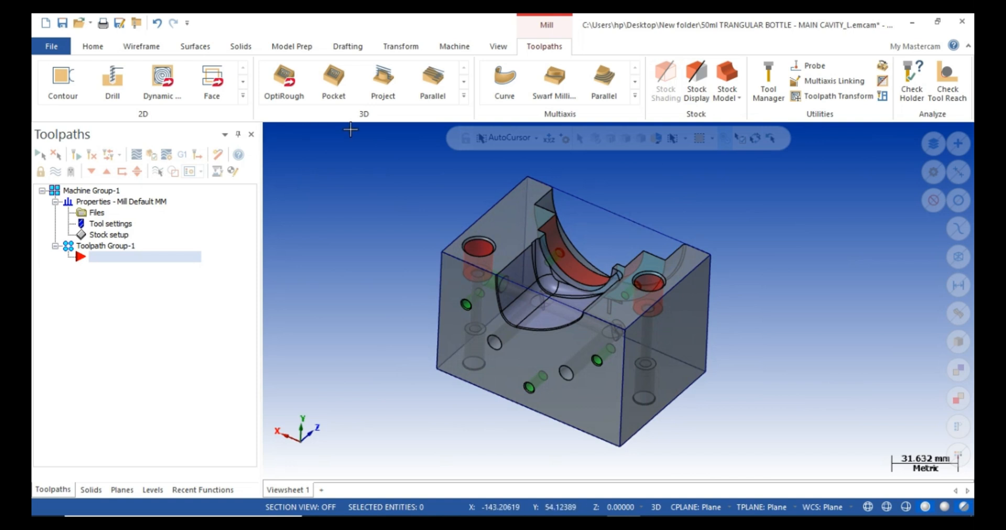
Start a new Area Roughing toolpath from the 3D toolpath gallery.
{"action": "scroll", "coordinate": [570, 197], "scroll_direction": "up", "scroll_amount": 1}
{"action": "mouse_move", "coordinate": [570, 194]}
{"action": "middle_mouse_down"}
{"action": "mouse_move", "coordinate": [573, 246]}
{"action": "mouse_move", "coordinate": [571, 206]}
{"action": "middle_mouse_up"}
{"action": "left_click", "coordinate": [465, 96]}
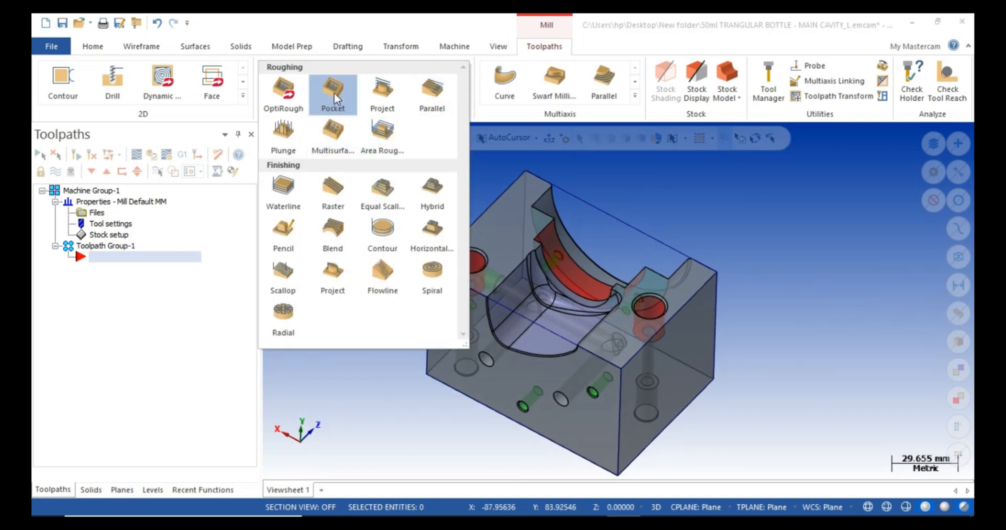
{"action": "left_click", "coordinate": [383, 155]}
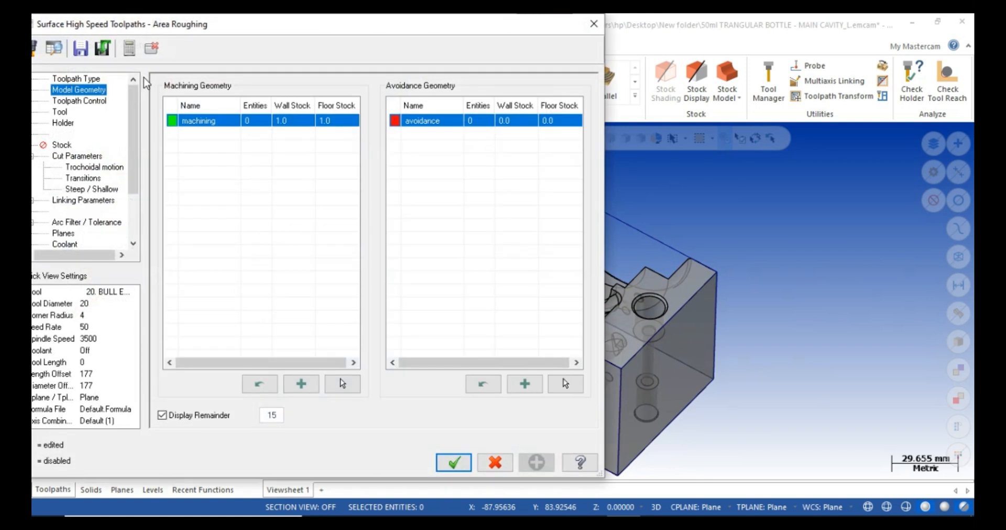
{"action": "left_click", "coordinate": [77, 79]}
{"action": "left_click", "coordinate": [186, 128]}
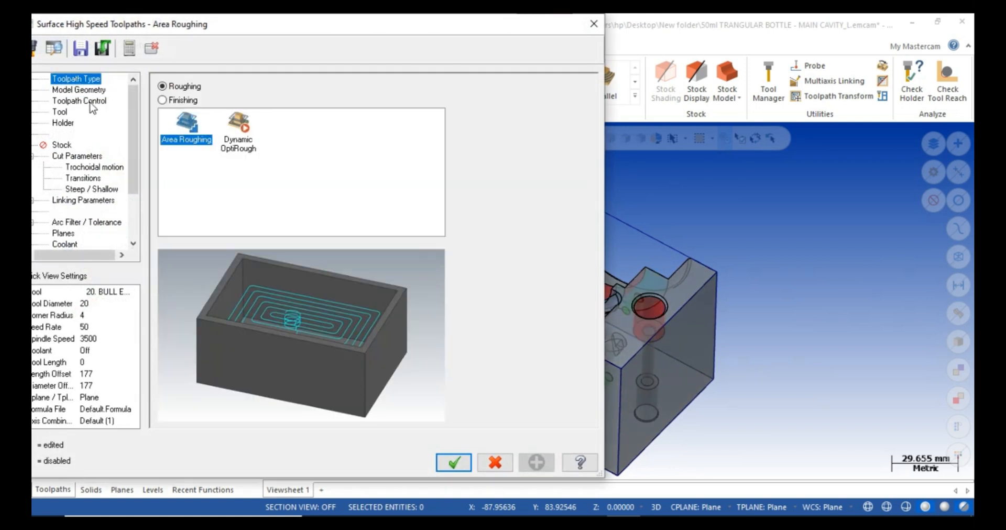
{"action": "left_click", "coordinate": [84, 90]}
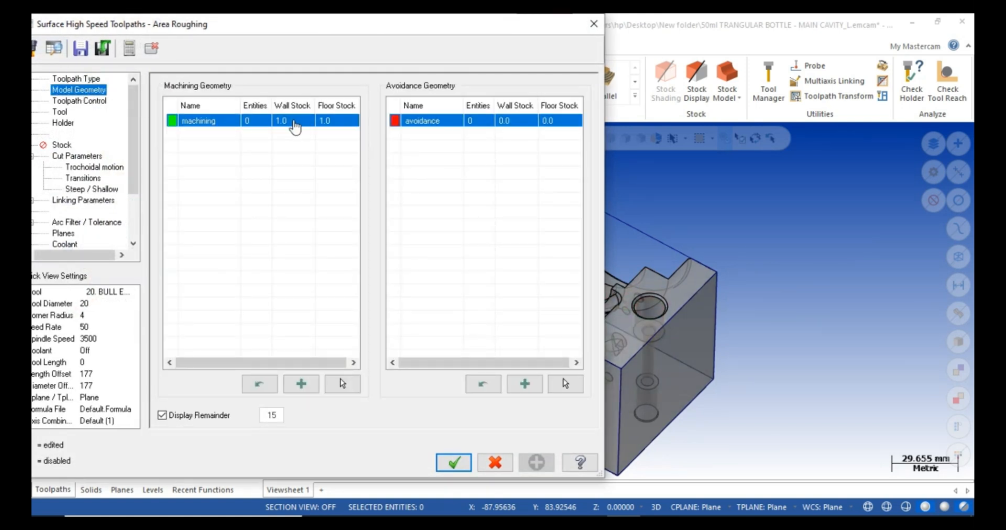
Set the wall stock and floor stock to 0.3.
{"action": "double_click", "coordinate": [308, 120]}
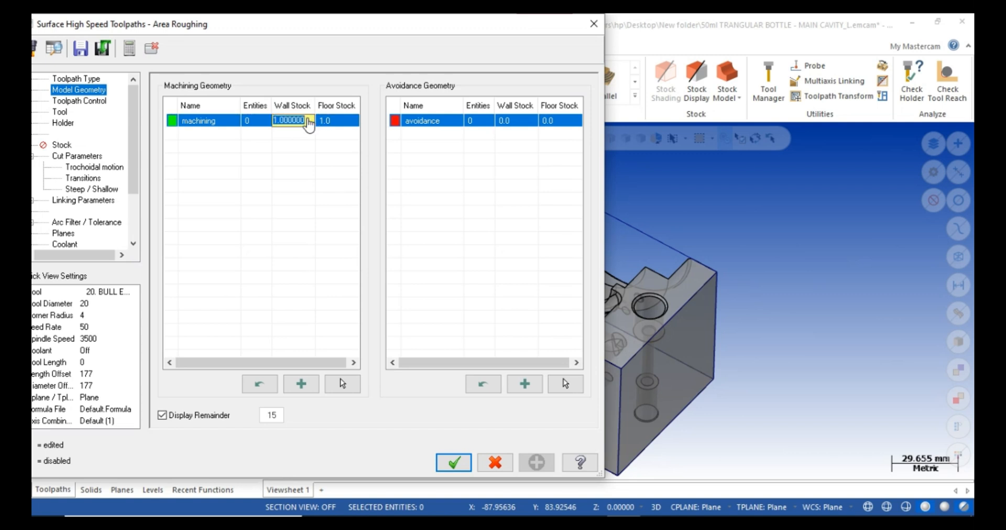
{"action": "type", "text": "0.3"}
{"action": "key", "text": "Return"}
{"action": "double_click", "coordinate": [338, 120]}
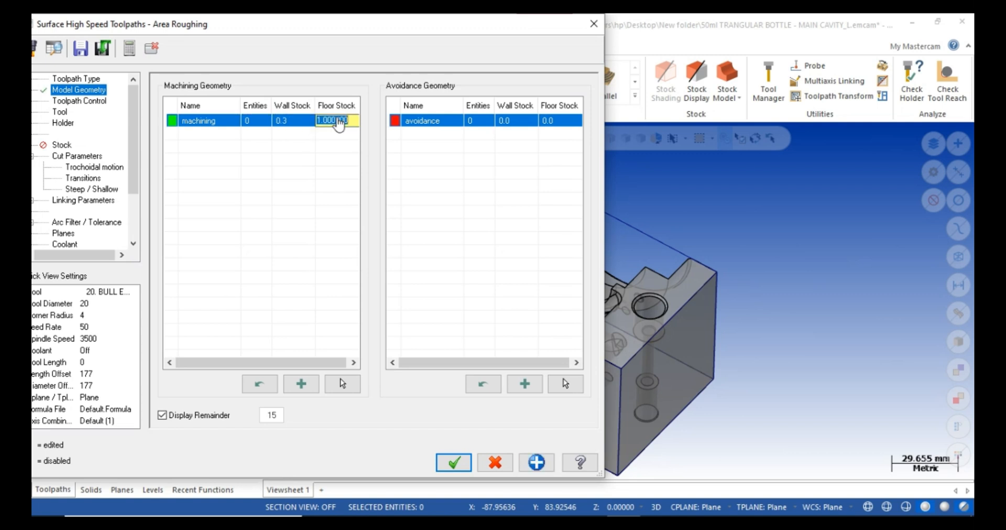
{"action": "type", "text": "0.3"}
{"action": "key", "text": "Return"}
{"action": "double_click", "coordinate": [338, 121]}
{"action": "key", "text": "Return"}
Window-select the whole cavity solid as machining geometry, giving 86 entities.
{"action": "left_click", "coordinate": [342, 384]}
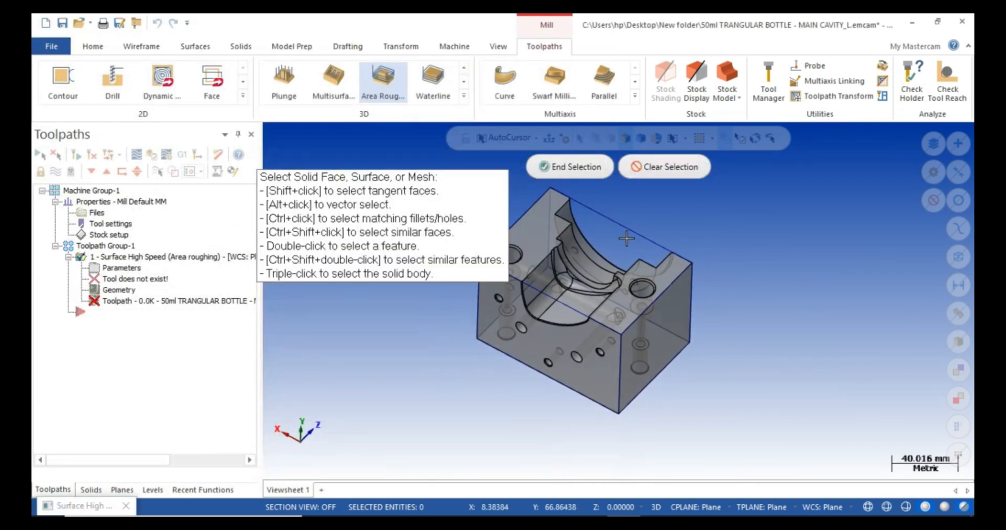
{"action": "scroll", "coordinate": [763, 256], "scroll_direction": "down", "scroll_amount": 2}
{"action": "mouse_move", "coordinate": [523, 222]}
{"action": "left_mouse_down"}
{"action": "mouse_move", "coordinate": [721, 338]}
{"action": "mouse_move", "coordinate": [765, 378]}
{"action": "left_mouse_up"}
{"action": "left_click", "coordinate": [571, 167]}
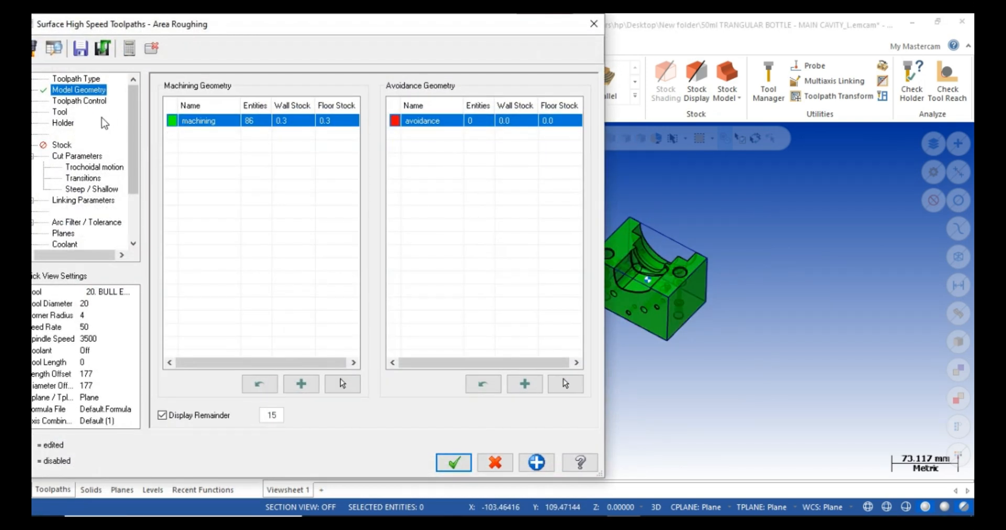
Go to the toolpath's Tool page and browse the tool library.
{"action": "left_click", "coordinate": [84, 101]}
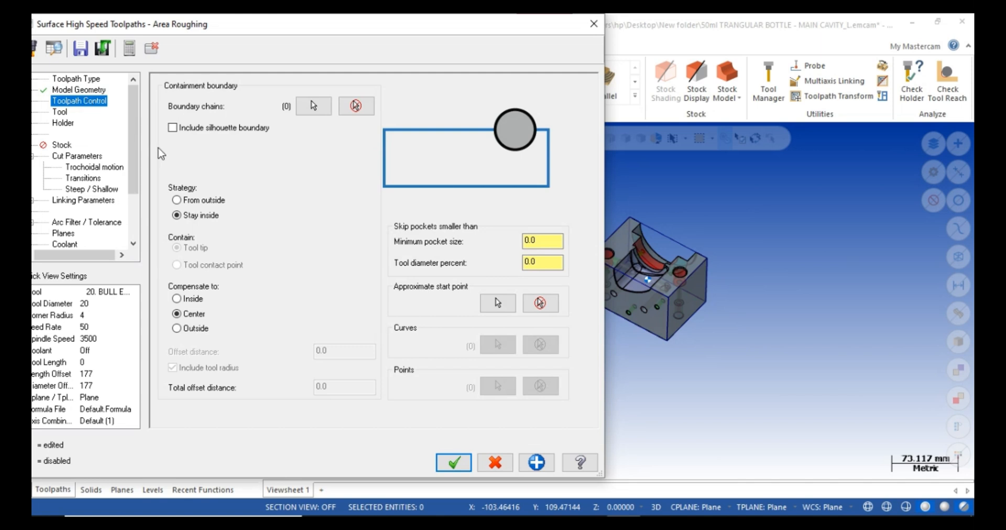
{"action": "left_click", "coordinate": [59, 111]}
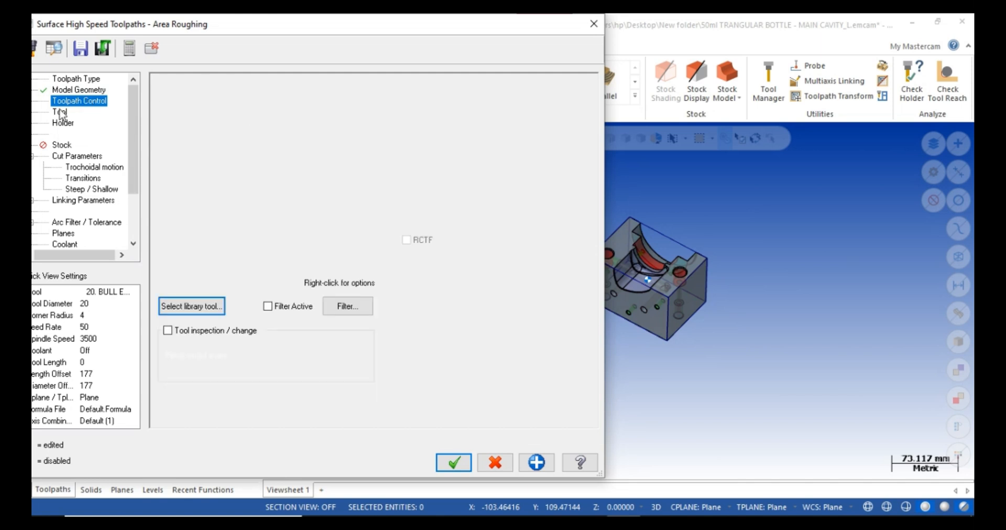
{"action": "left_click", "coordinate": [206, 306]}
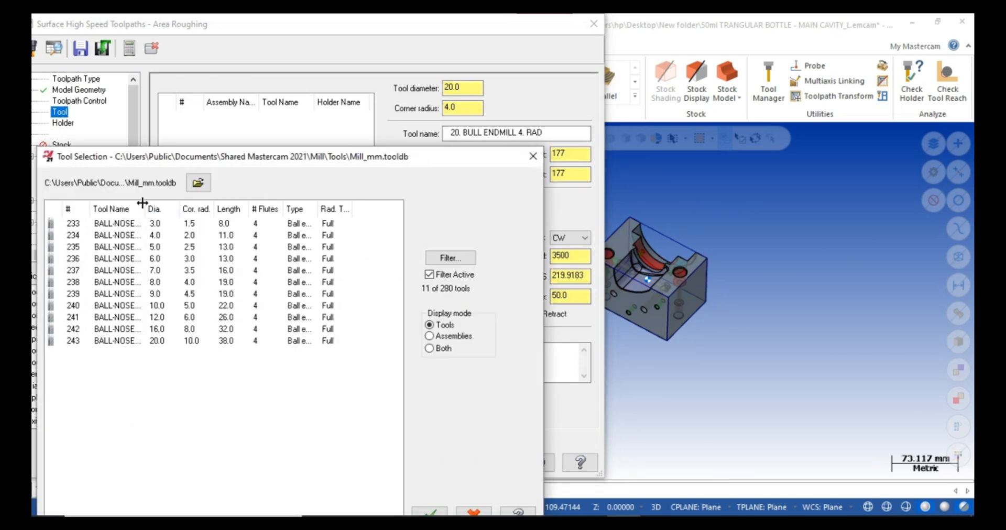
Create a new 16 mm bull endmill with a 0.8 corner radius.
{"action": "left_click", "coordinate": [533, 157]}
{"action": "right_click", "coordinate": [273, 172]}
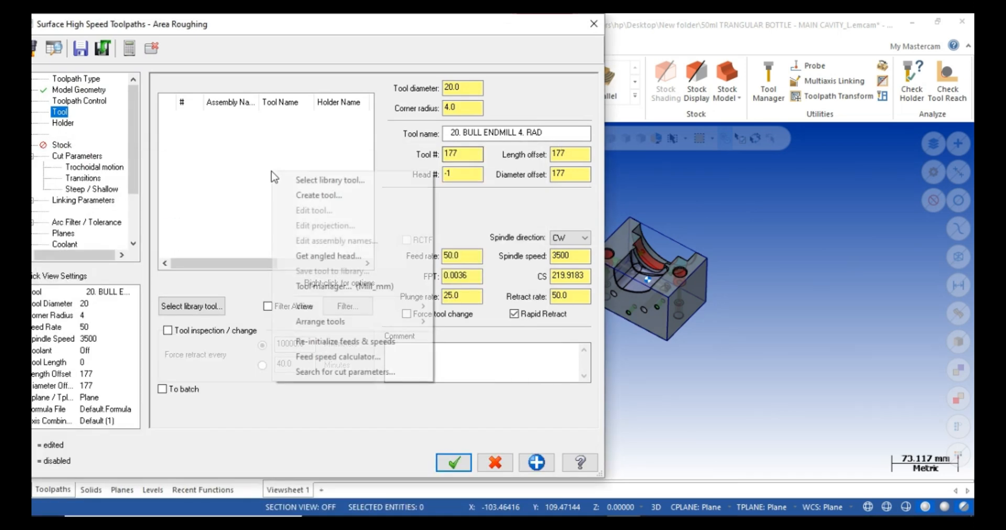
{"action": "left_click", "coordinate": [320, 196]}
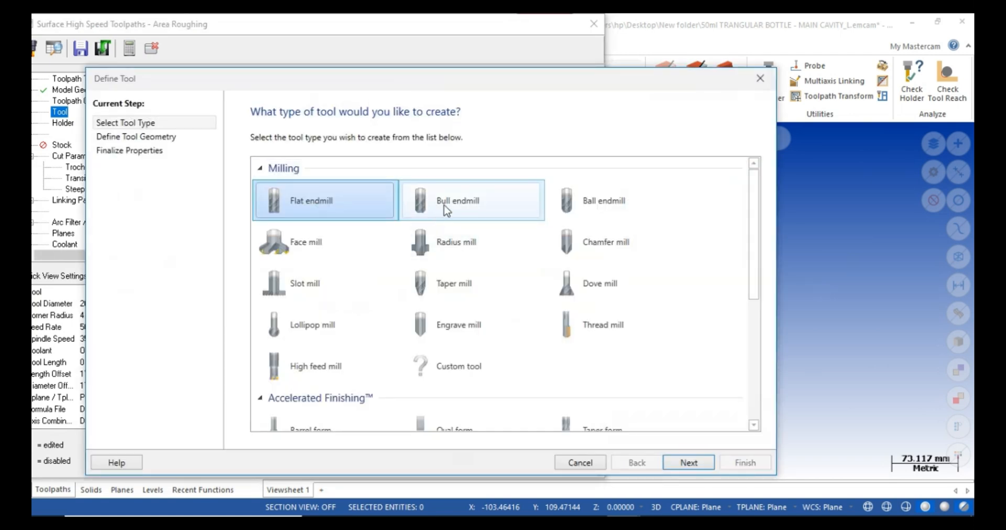
{"action": "left_click", "coordinate": [446, 210]}
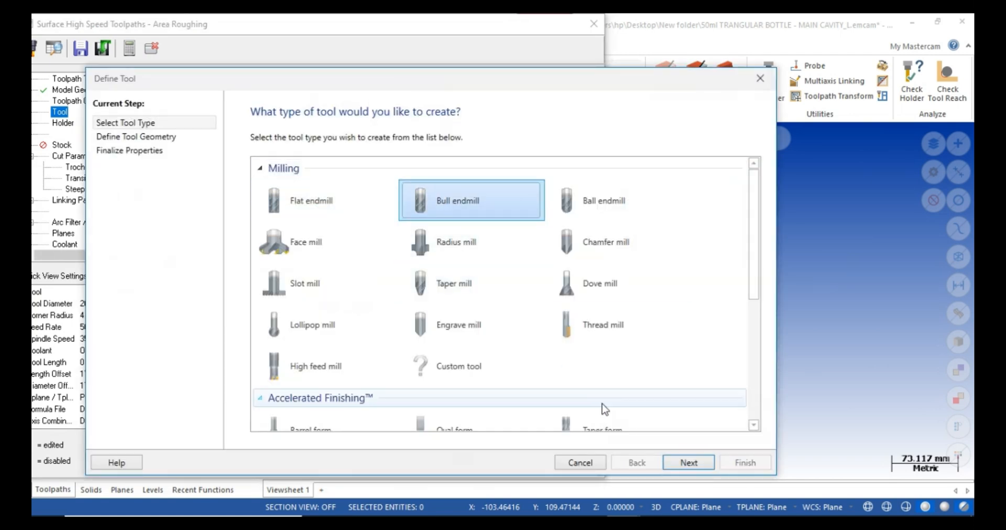
{"action": "left_click", "coordinate": [689, 463]}
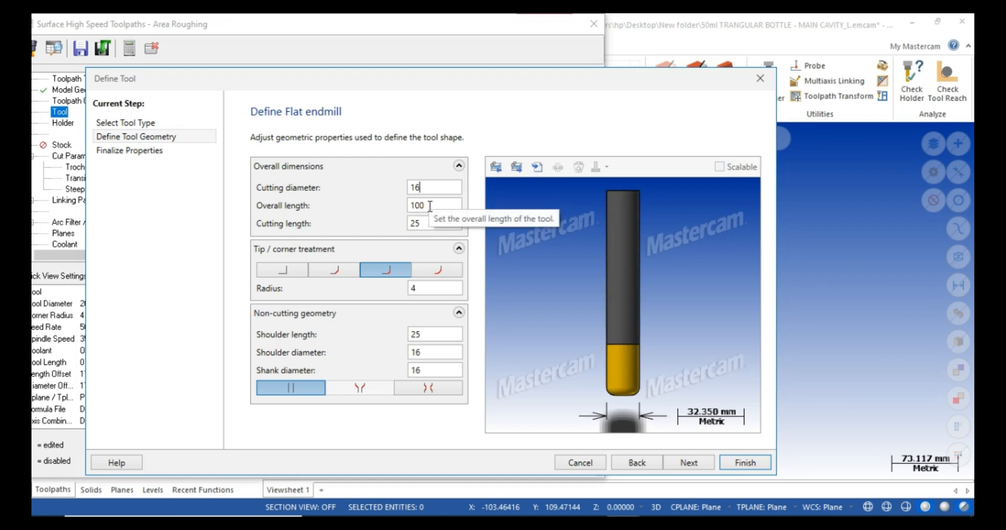
{"action": "left_click", "coordinate": [430, 288]}
{"action": "left_click_drag", "start_coordinate": [430, 288], "coordinate": [383, 294]}
{"action": "type", "text": ".8"}
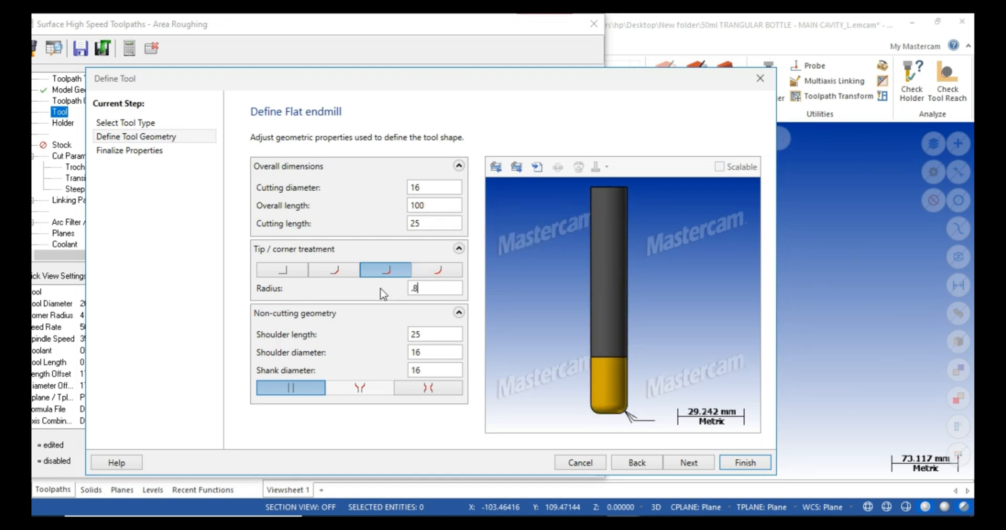
{"action": "key", "text": "Home"}
{"action": "type", "text": "0"}
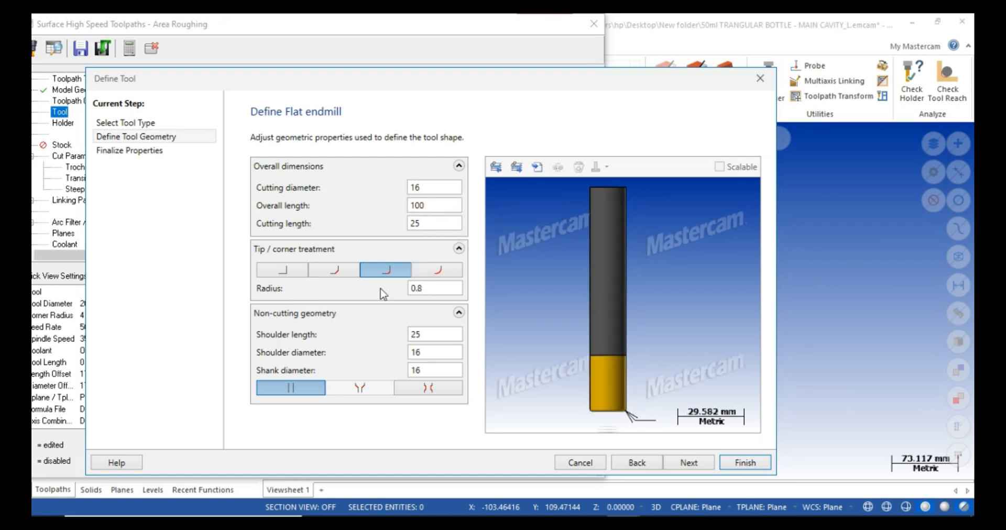
{"action": "left_click", "coordinate": [688, 462]}
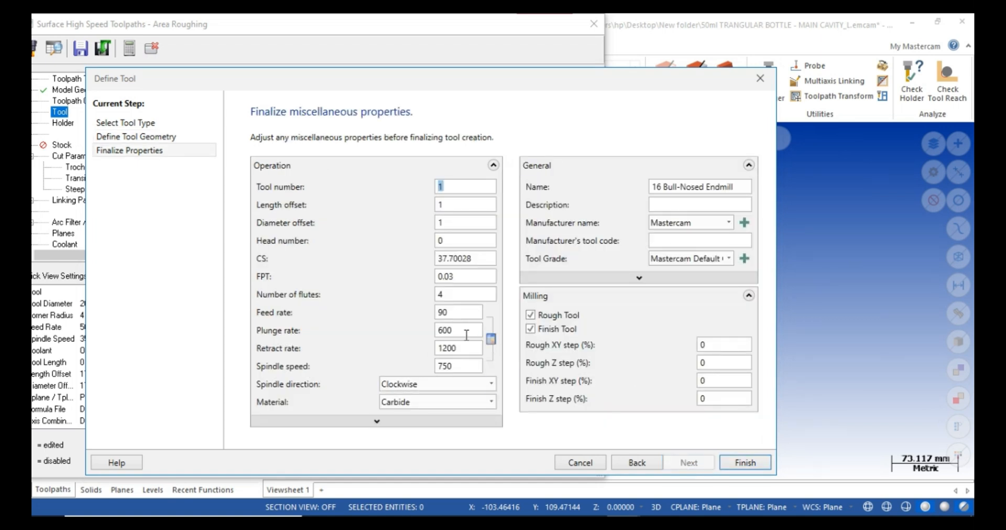
Give the bull endmill feed 1600, retract 6500 and spindle speed 2400, and finish.
{"action": "left_click_drag", "start_coordinate": [460, 313], "coordinate": [386, 310]}
{"action": "type", "text": "1600"}
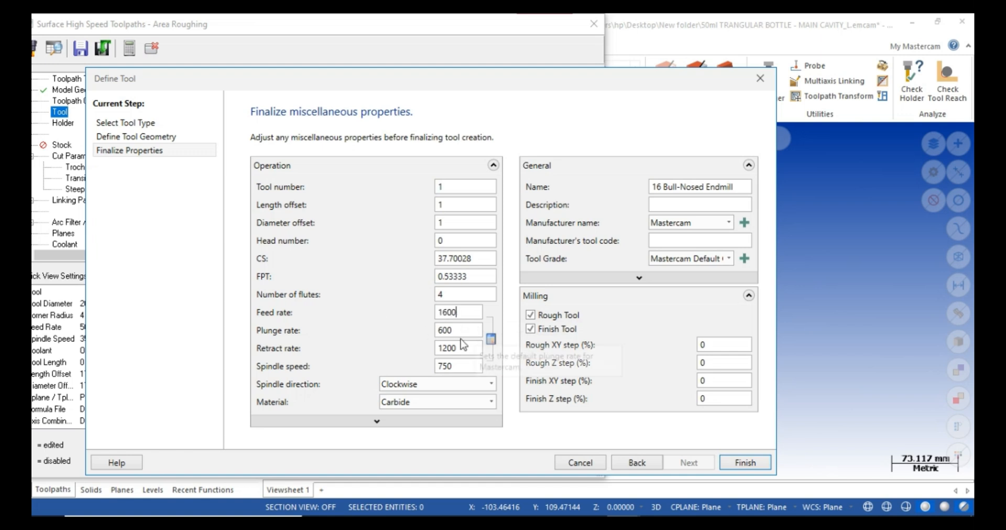
{"action": "left_click_drag", "start_coordinate": [462, 348], "coordinate": [398, 356]}
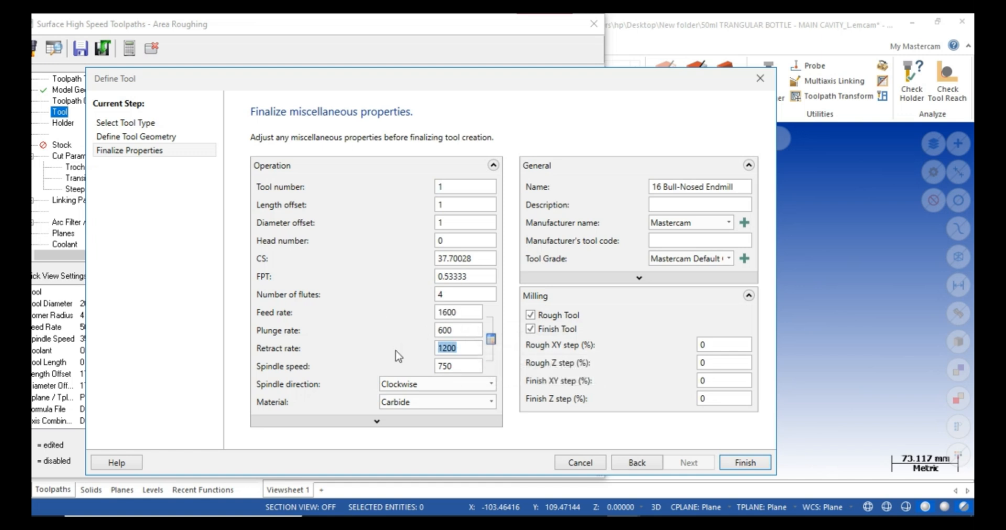
{"action": "type", "text": "6500"}
{"action": "left_click_drag", "start_coordinate": [483, 368], "coordinate": [371, 373]}
{"action": "type", "text": "2400"}
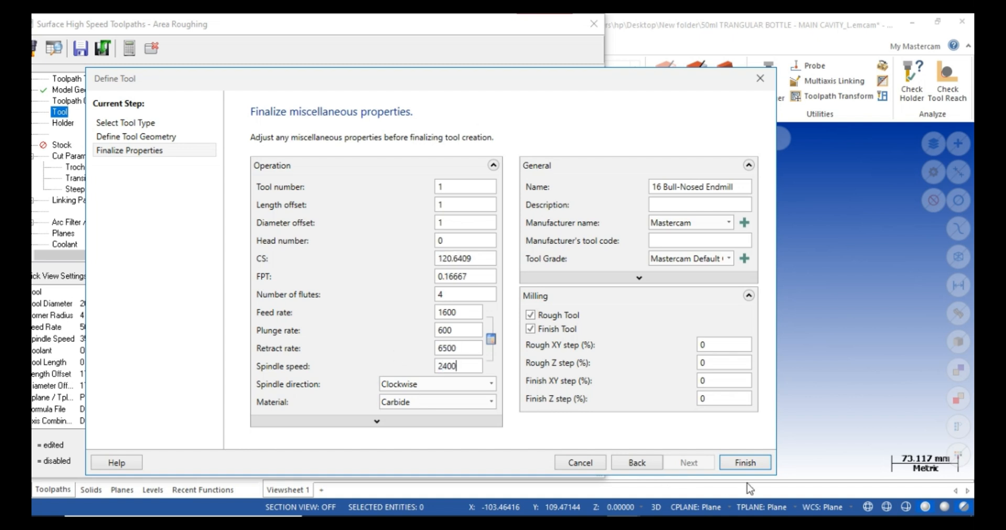
{"action": "left_click", "coordinate": [745, 463]}
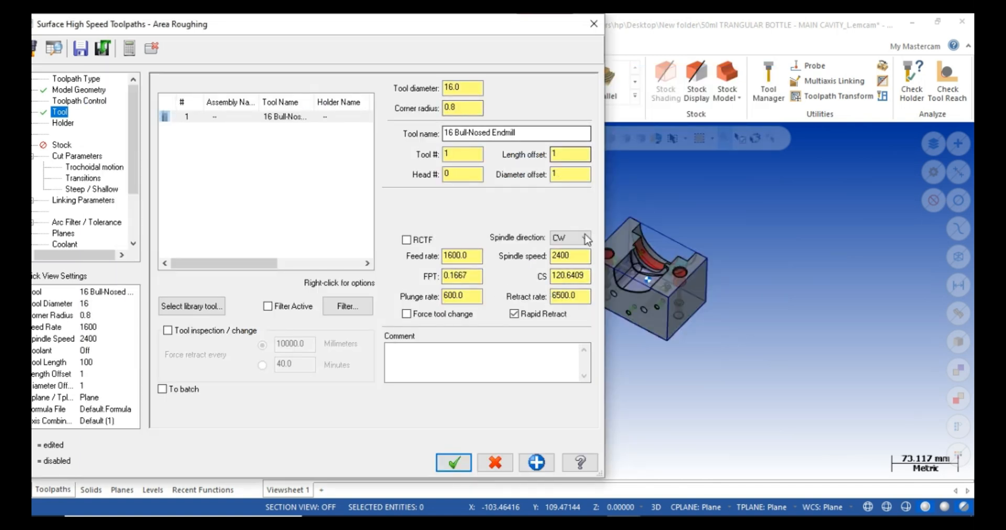
Keep the Climb cut method and re-enter the stepdown value in Cut Parameters.
{"action": "left_click", "coordinate": [60, 126]}
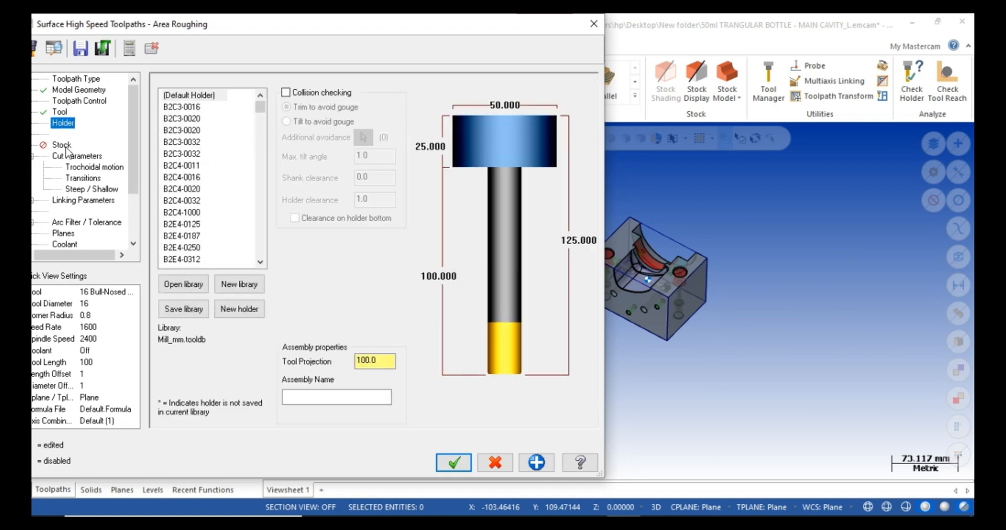
{"action": "left_click", "coordinate": [76, 156]}
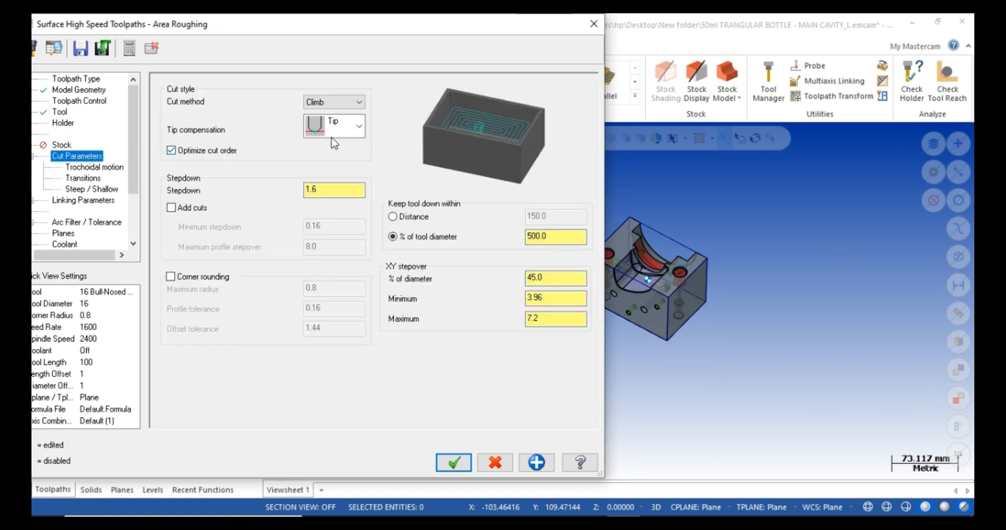
{"action": "left_click", "coordinate": [358, 103]}
{"action": "left_click", "coordinate": [356, 104]}
{"action": "left_click_drag", "start_coordinate": [335, 190], "coordinate": [273, 198]}
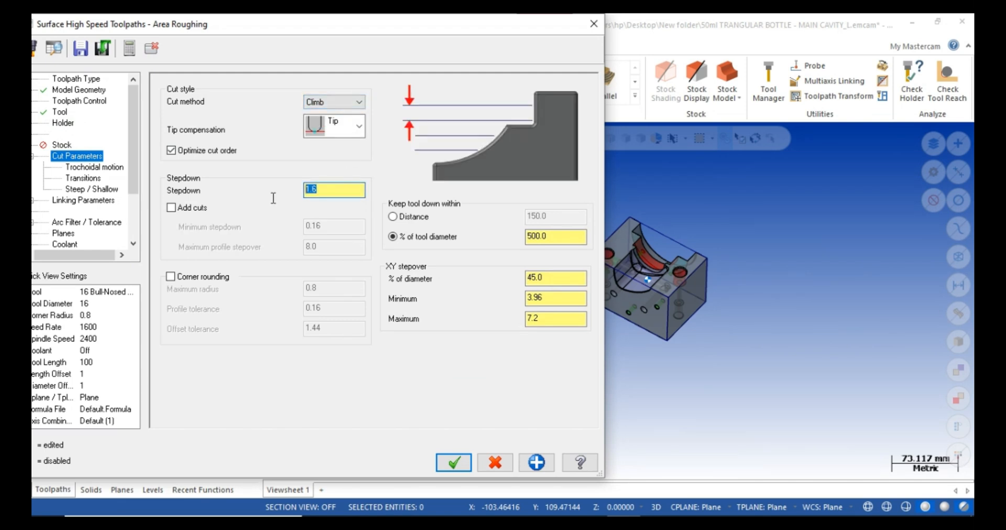
{"action": "type", "text": "0.3"}
{"action": "key", "text": "Return"}
Set the XY stepover to 60% of diameter and enable corner rounding.
{"action": "left_click", "coordinate": [530, 284]}
{"action": "type", "text": "60"}
{"action": "key", "text": "Return"}
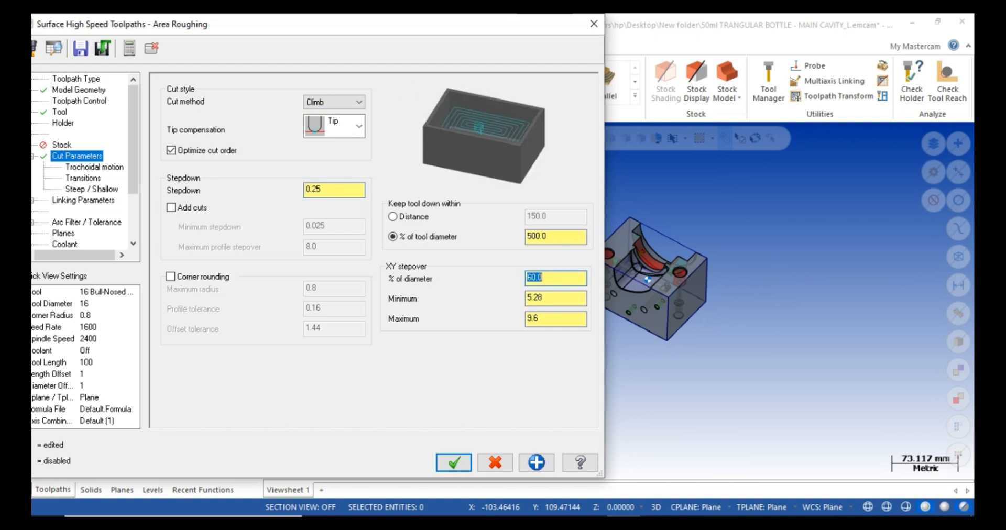
{"action": "left_click", "coordinate": [213, 280]}
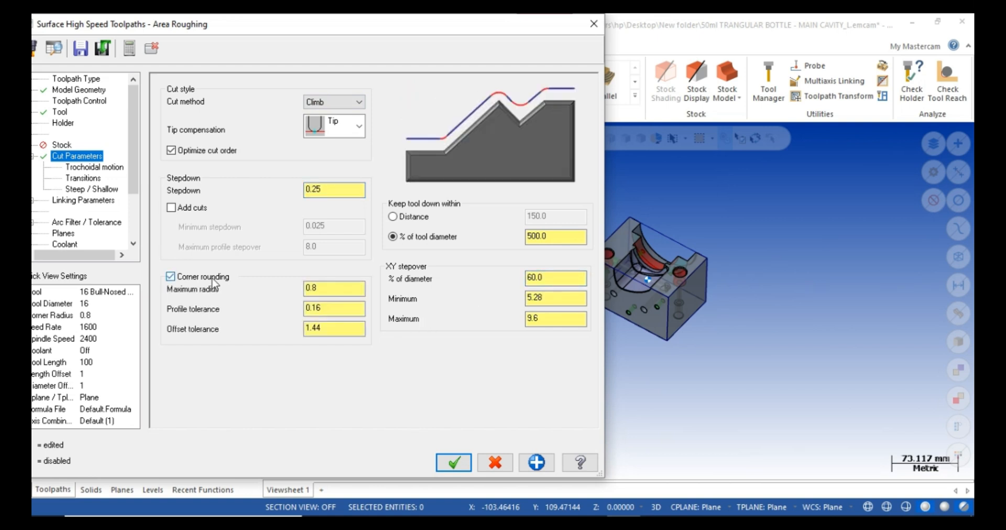
{"action": "left_click", "coordinate": [87, 168]}
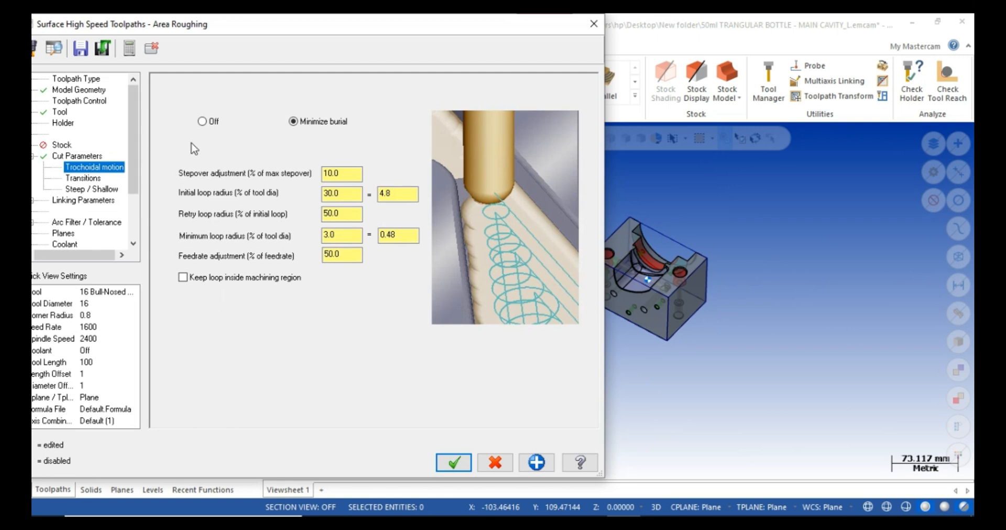
Turn trochoidal motion off and use a 5.0 entry helix radius with 1.0 Z clearance.
{"action": "left_click", "coordinate": [203, 121]}
{"action": "left_click", "coordinate": [84, 179]}
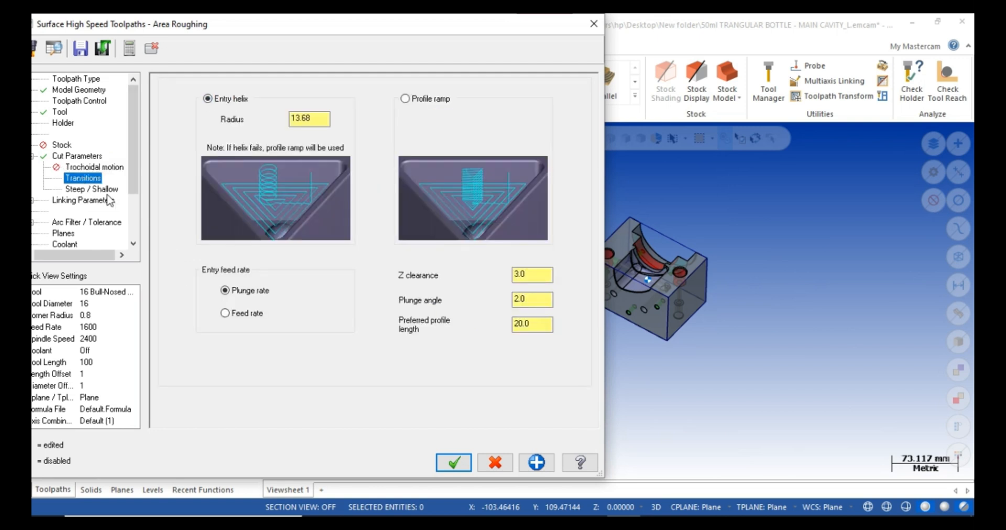
{"action": "left_click_drag", "start_coordinate": [325, 119], "coordinate": [194, 137]}
{"action": "type", "text": "5.0"}
{"action": "left_click_drag", "start_coordinate": [526, 274], "coordinate": [449, 283]}
{"action": "type", "text": "."}
{"action": "left_click", "coordinate": [86, 189]}
{"action": "left_click_drag", "start_coordinate": [278, 35], "coordinate": [319, 29]}
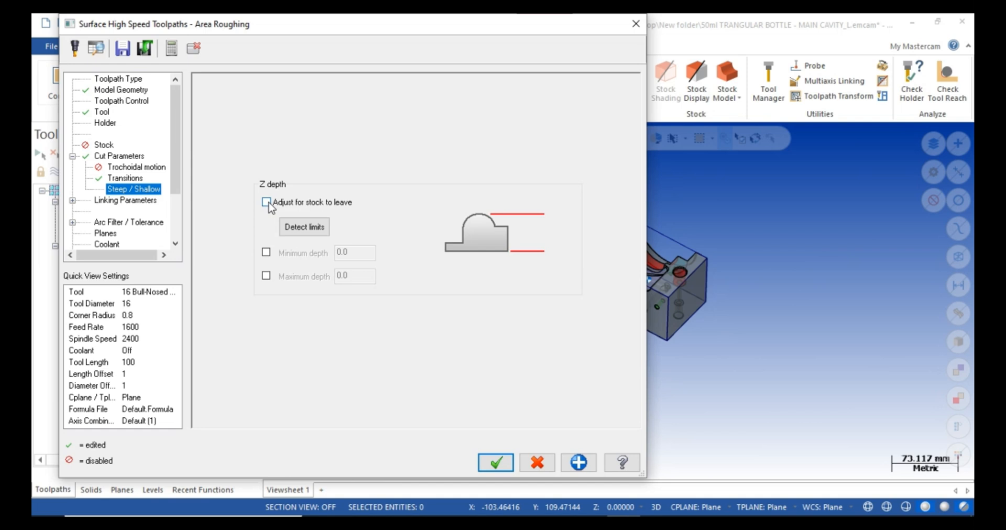
Use Minimum Distance retracts with a part clearance of 10.0.
{"action": "left_click", "coordinate": [126, 201]}
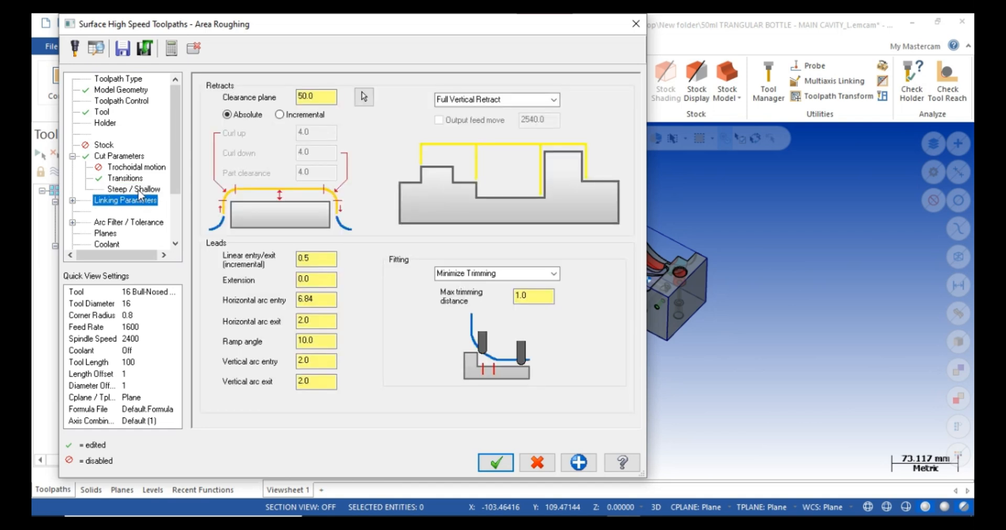
{"action": "left_click", "coordinate": [480, 100]}
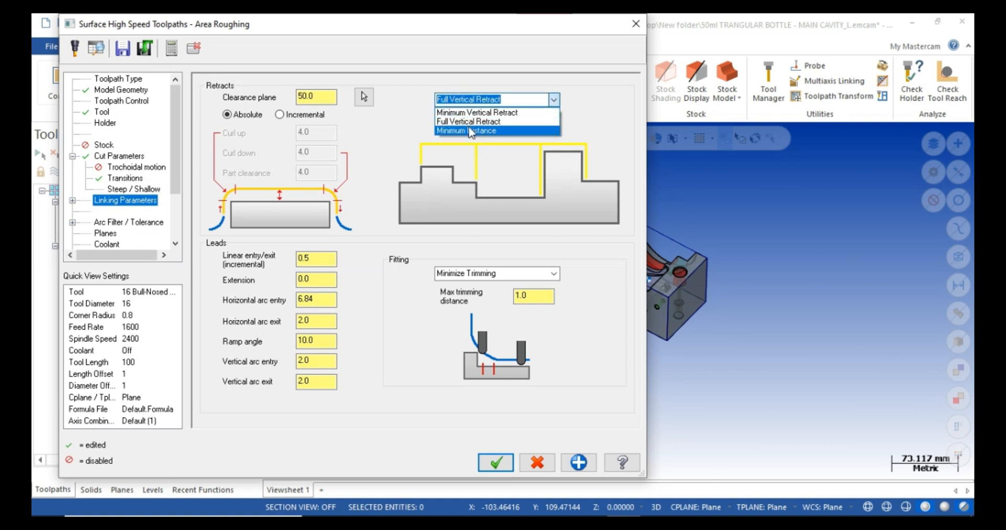
{"action": "left_click", "coordinate": [477, 112]}
{"action": "left_click", "coordinate": [493, 100]}
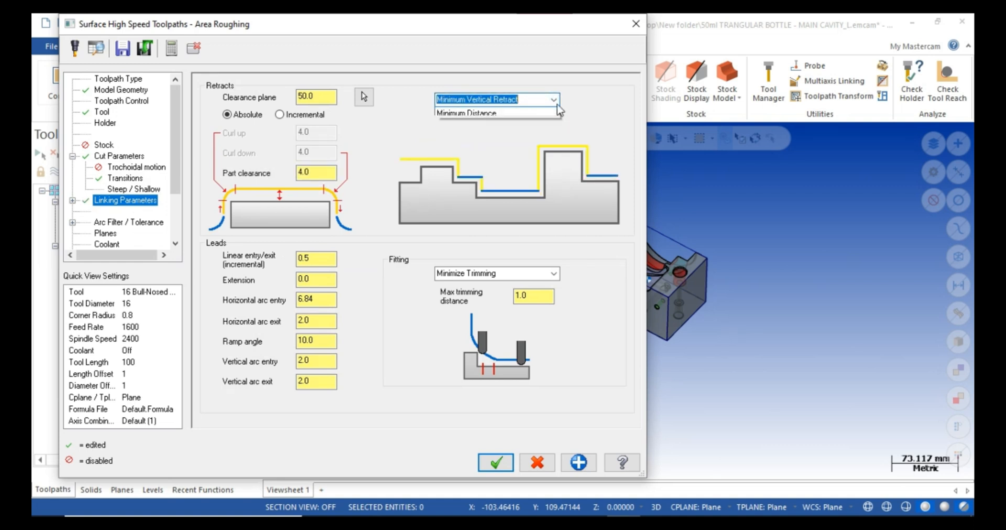
{"action": "left_click", "coordinate": [482, 133]}
{"action": "left_click_drag", "start_coordinate": [333, 170], "coordinate": [153, 183]}
{"action": "type", "text": "10"}
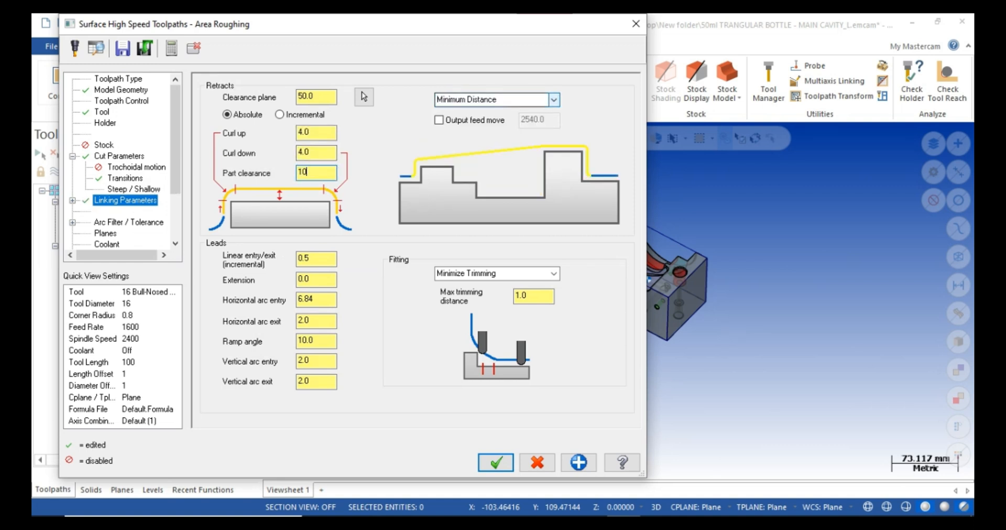
{"action": "key", "text": "Return"}
Review the arc filter and planes pages, turn flood coolant on, and accept the Area Roughing settings.
{"action": "left_click", "coordinate": [128, 222]}
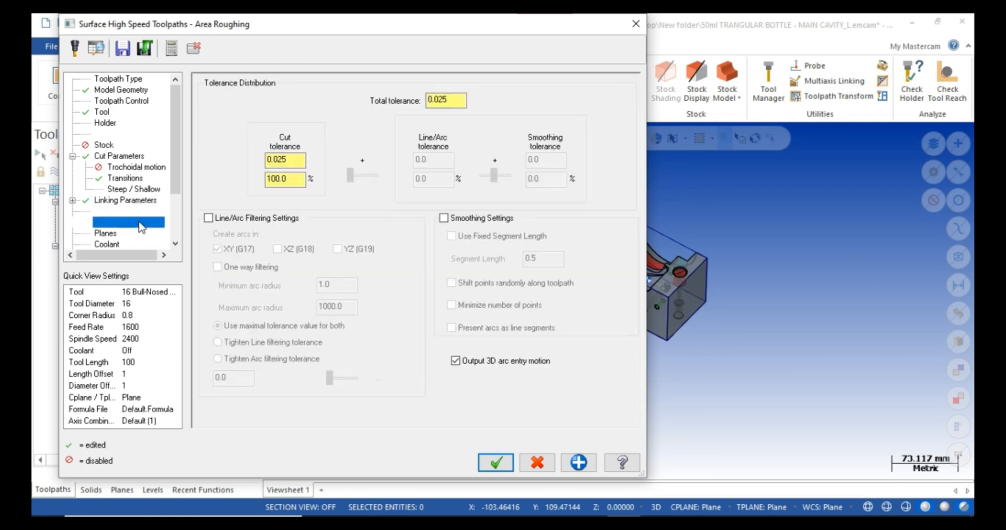
{"action": "left_click", "coordinate": [457, 99]}
{"action": "left_click", "coordinate": [106, 233]}
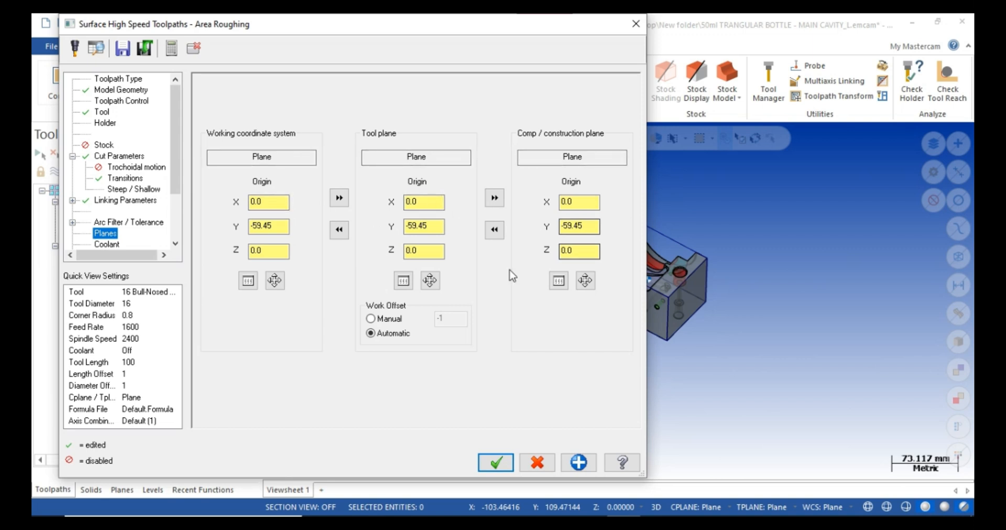
{"action": "key", "text": "Down"}
{"action": "left_click", "coordinate": [449, 157]}
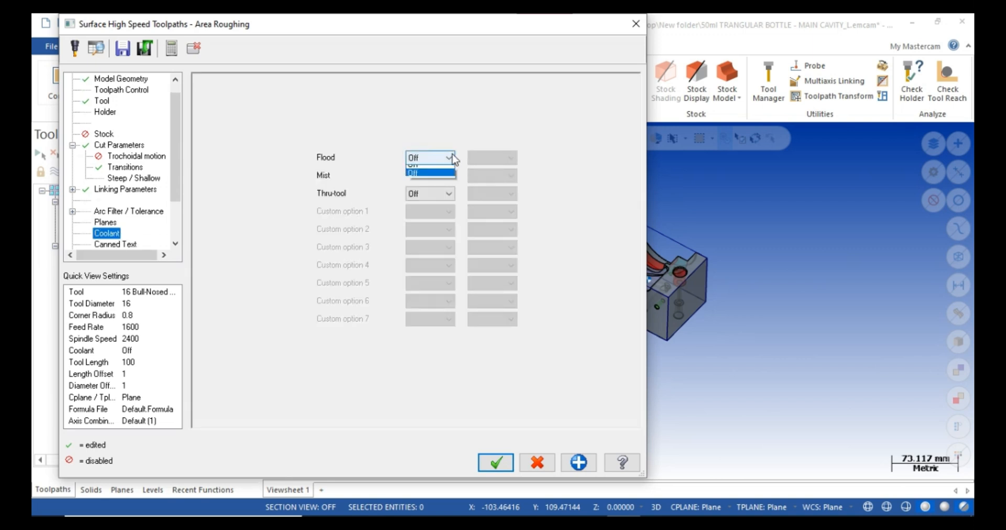
{"action": "left_click", "coordinate": [426, 176]}
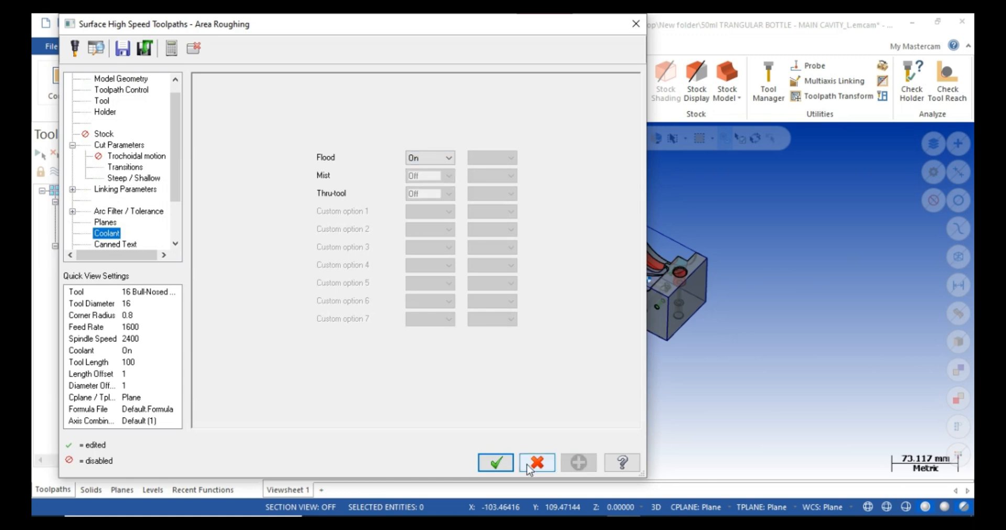
{"action": "left_click", "coordinate": [495, 464]}
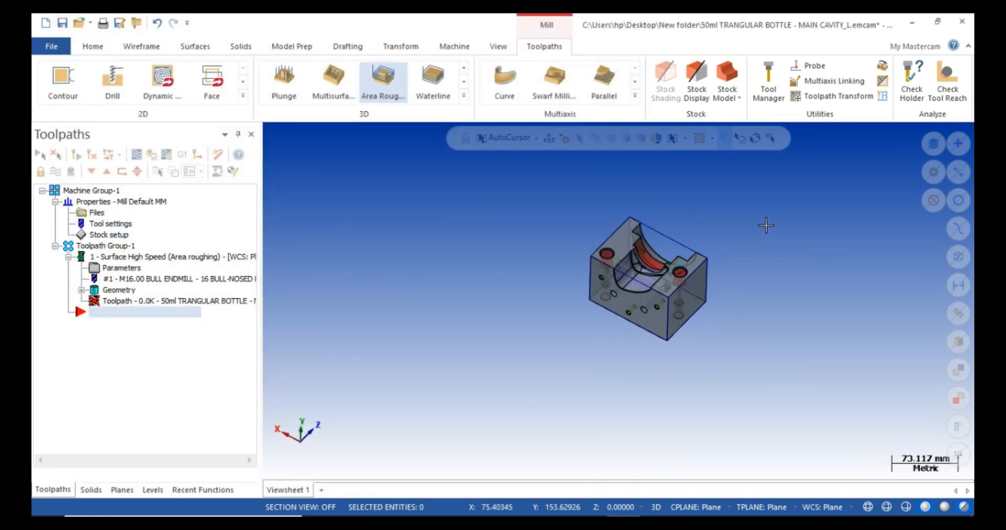
Zoom and orbit around the bottle cavity to inspect the 1764.2K toolpath, then reopen its parameters.
{"action": "scroll", "coordinate": [763, 224], "scroll_direction": "up", "scroll_amount": 1}
{"action": "scroll", "coordinate": [760, 224], "scroll_direction": "up", "scroll_amount": 1}
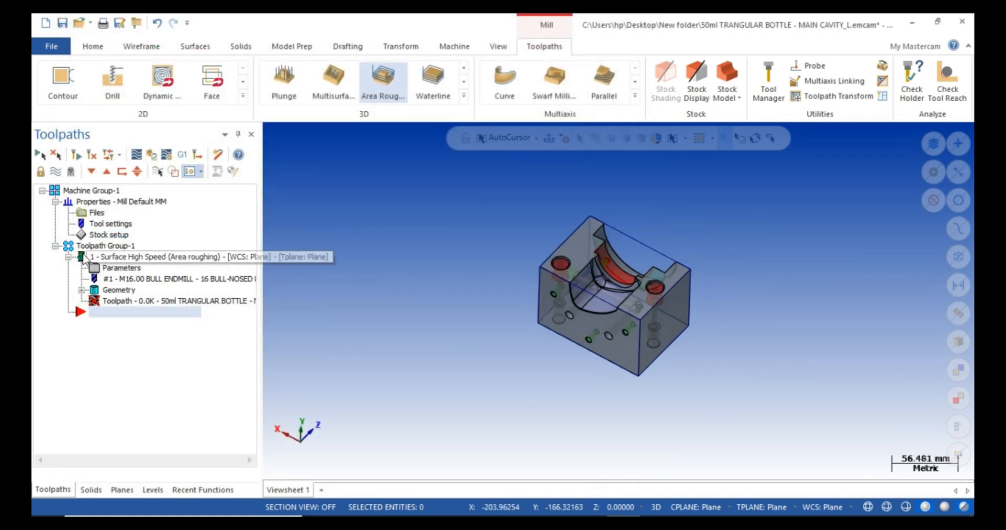
{"action": "scroll", "coordinate": [566, 247], "scroll_direction": "up", "scroll_amount": 3}
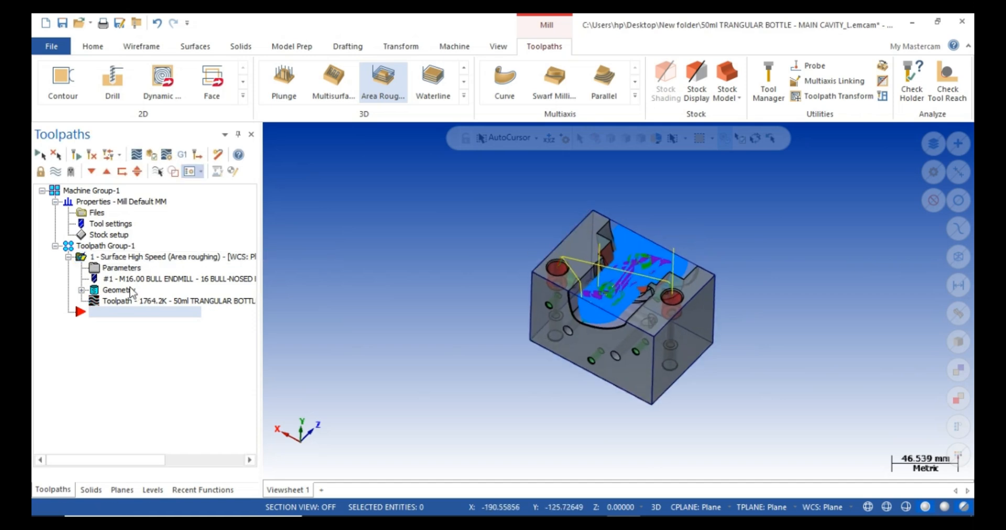
{"action": "scroll", "coordinate": [743, 269], "scroll_direction": "up", "scroll_amount": 7}
{"action": "scroll", "coordinate": [567, 309], "scroll_direction": "up", "scroll_amount": 7}
{"action": "mouse_move", "coordinate": [567, 308]}
{"action": "middle_mouse_down"}
{"action": "mouse_move", "coordinate": [571, 357]}
{"action": "mouse_move", "coordinate": [572, 295]}
{"action": "mouse_move", "coordinate": [576, 356]}
{"action": "mouse_move", "coordinate": [579, 314]}
{"action": "middle_mouse_up"}
{"action": "scroll", "coordinate": [407, 261], "scroll_direction": "up", "scroll_amount": 18}
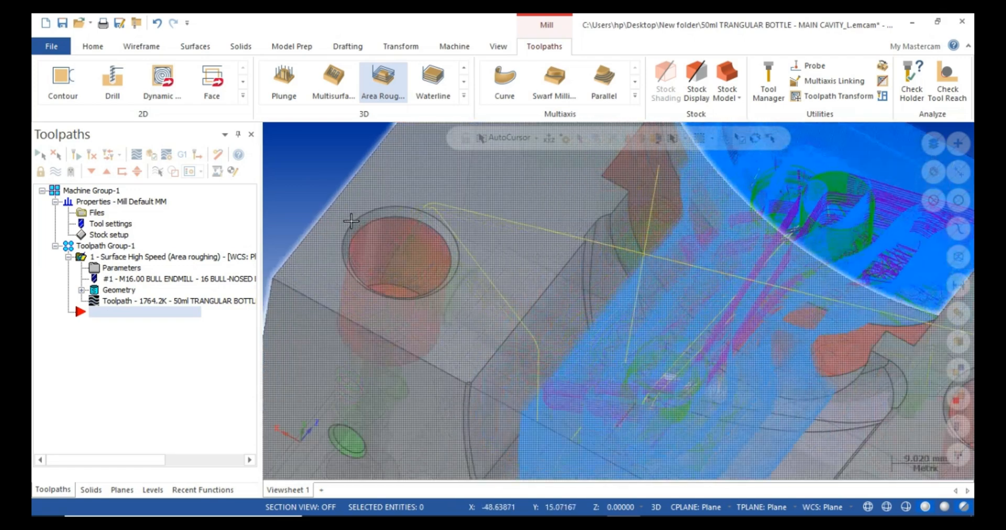
{"action": "scroll", "coordinate": [406, 261], "scroll_direction": "up", "scroll_amount": 10}
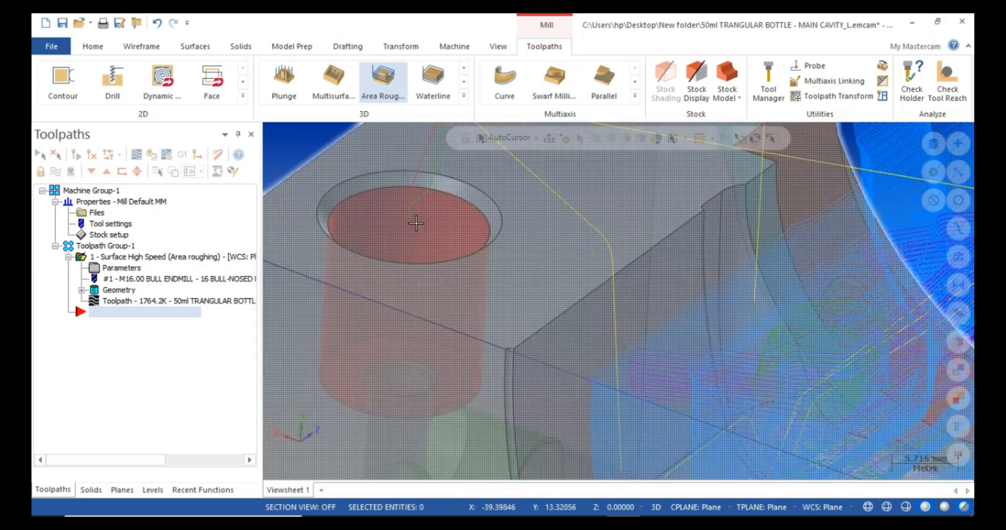
{"action": "scroll", "coordinate": [430, 248], "scroll_direction": "down", "scroll_amount": 10}
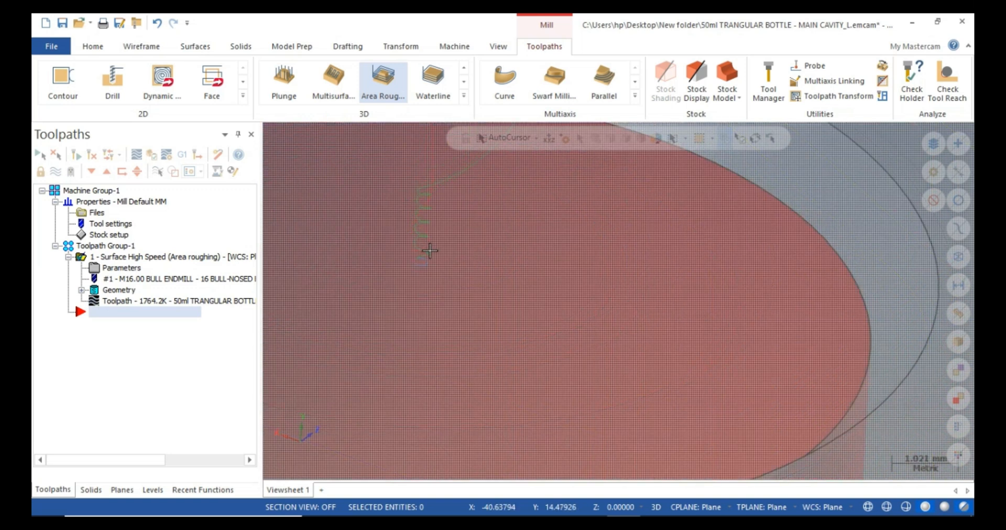
{"action": "scroll", "coordinate": [434, 248], "scroll_direction": "down", "scroll_amount": 9}
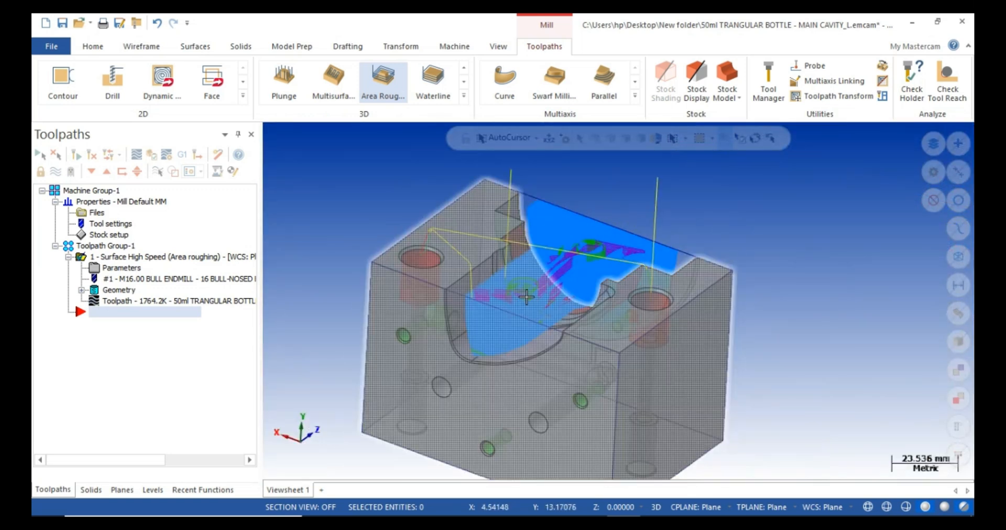
{"action": "left_click", "coordinate": [122, 267]}
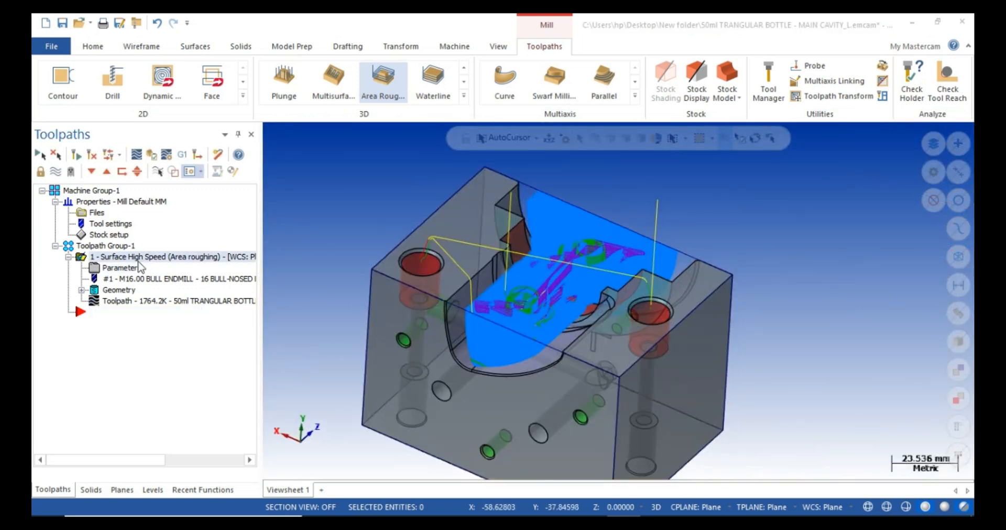
Review the Cut Parameters, Tool and Holder pages, then set minimum pocket size to 18.0 in Toolpath Control.
{"action": "left_click", "coordinate": [118, 145]}
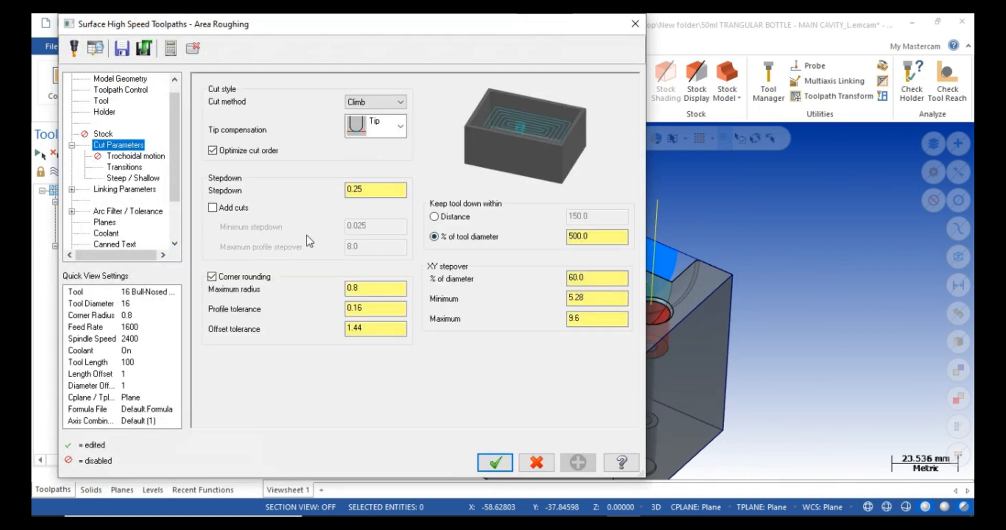
{"action": "left_click", "coordinate": [101, 101]}
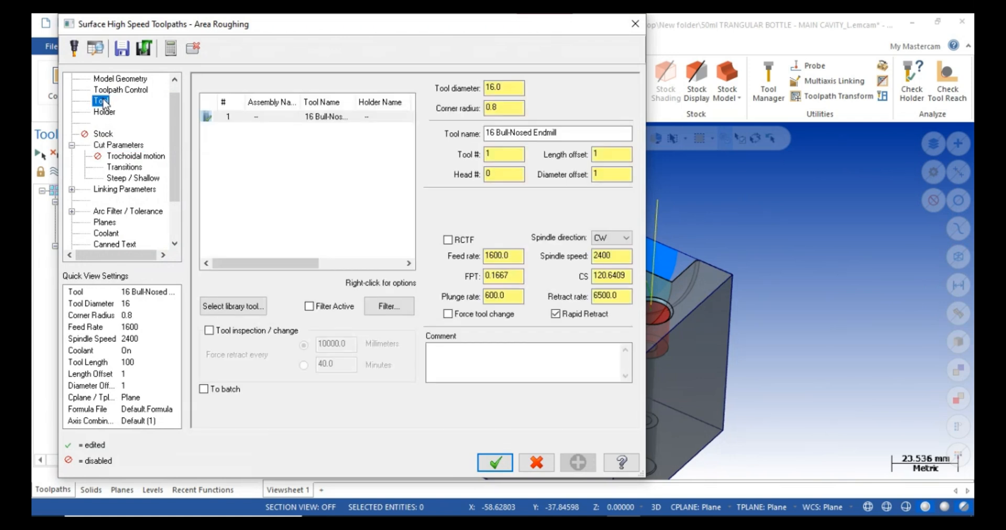
{"action": "left_click", "coordinate": [108, 113]}
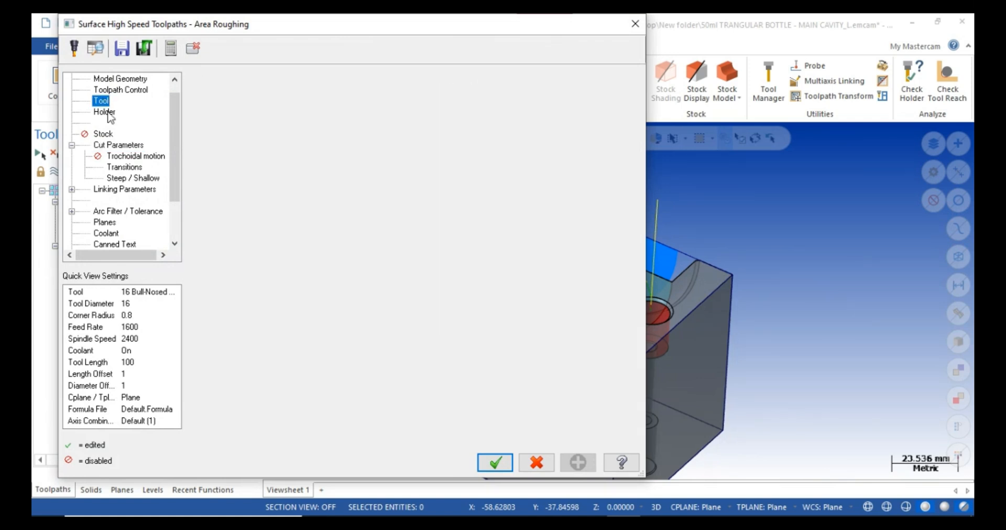
{"action": "left_click", "coordinate": [129, 90]}
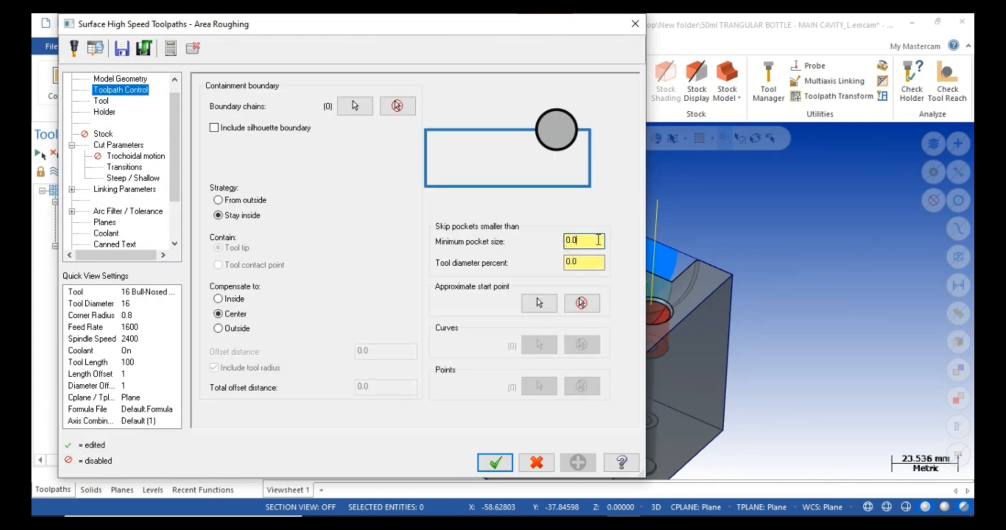
{"action": "left_click_drag", "start_coordinate": [599, 239], "coordinate": [518, 259]}
{"action": "type", "text": "16"}
{"action": "key", "text": "Return"}
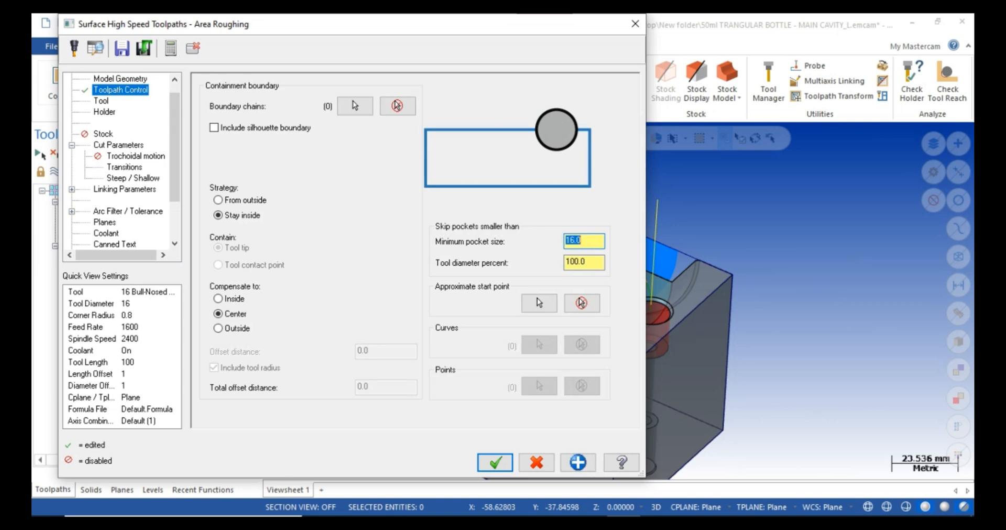
{"action": "type", "text": "18"}
{"action": "key", "text": "Return"}
Regenerate the roughing toolpath at 1730.4K and zoom and orbit to inspect it around the cavity.
{"action": "left_click", "coordinate": [495, 463]}
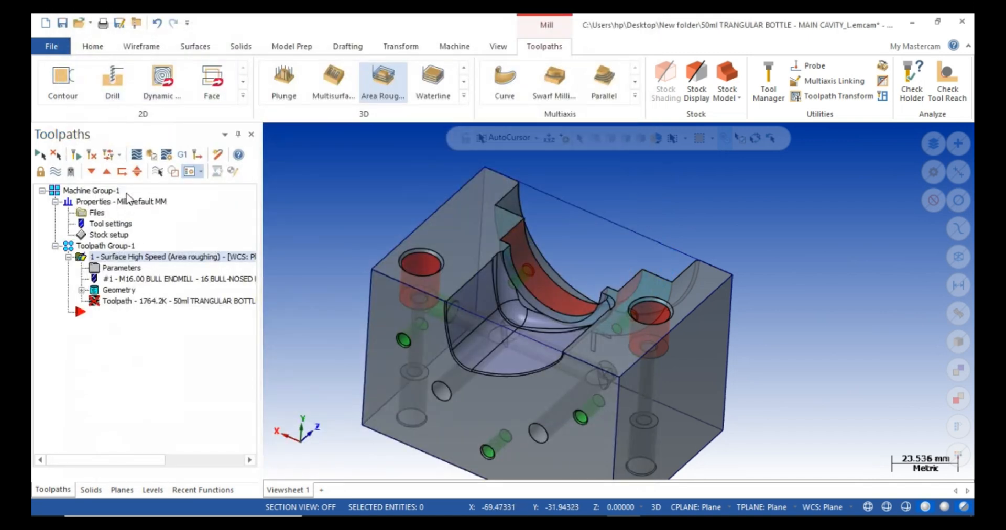
{"action": "scroll", "coordinate": [674, 190], "scroll_direction": "down", "scroll_amount": 1}
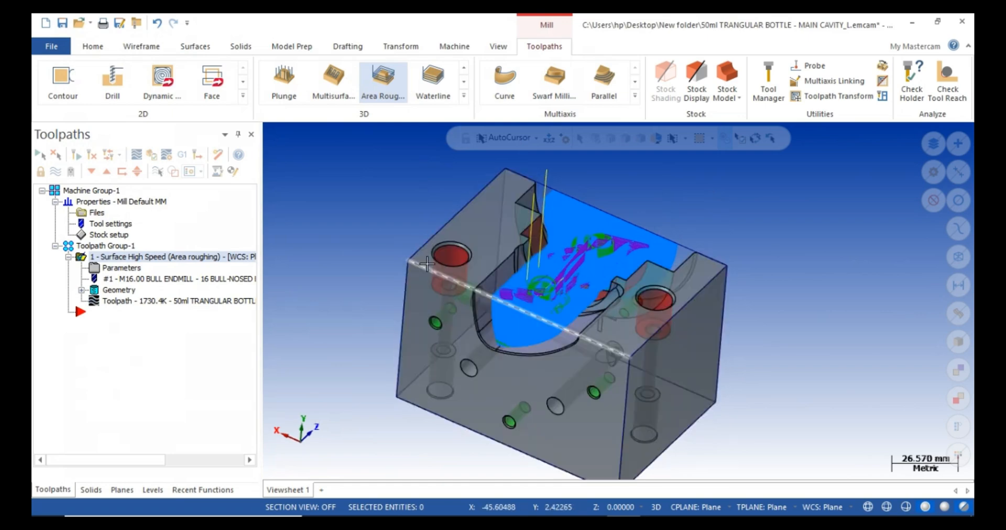
{"action": "scroll", "coordinate": [463, 254], "scroll_direction": "up", "scroll_amount": 3}
{"action": "scroll", "coordinate": [462, 255], "scroll_direction": "up", "scroll_amount": 2}
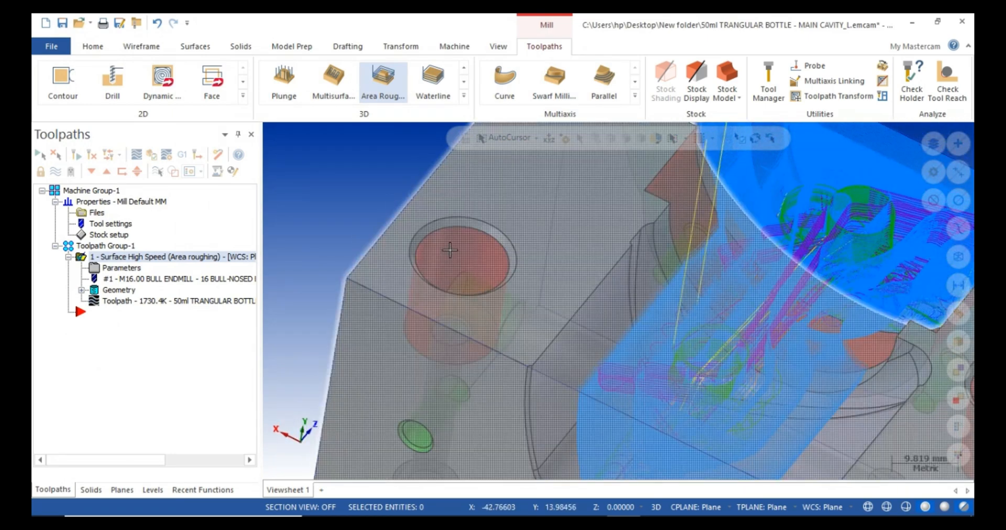
{"action": "scroll", "coordinate": [450, 250], "scroll_direction": "down", "scroll_amount": 3}
{"action": "middle_click_drag", "start_coordinate": [450, 250], "coordinate": [481, 268]}
{"action": "scroll", "coordinate": [472, 264], "scroll_direction": "down", "scroll_amount": 2}
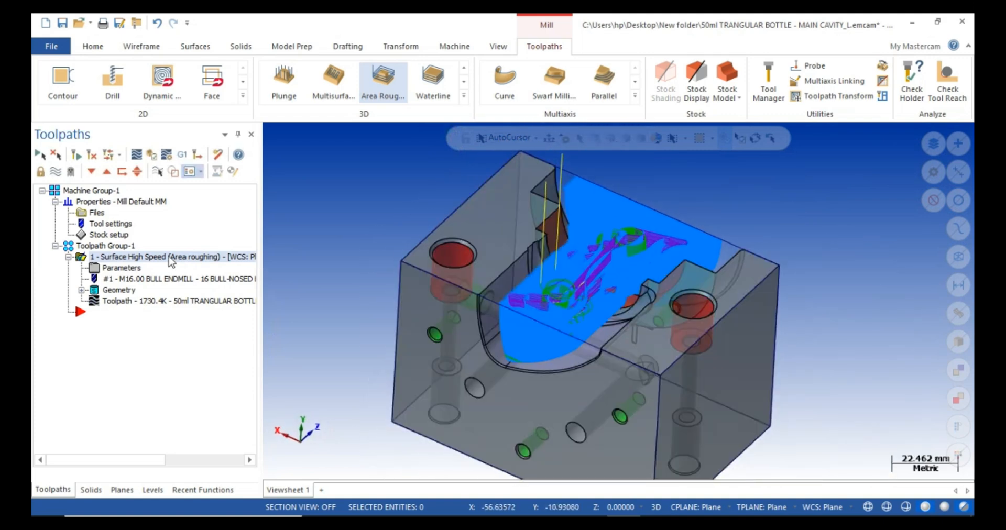
Verify the roughing operation in Simulator, check its stop conditions, and switch to the Verify tab.
{"action": "left_click", "coordinate": [151, 155]}
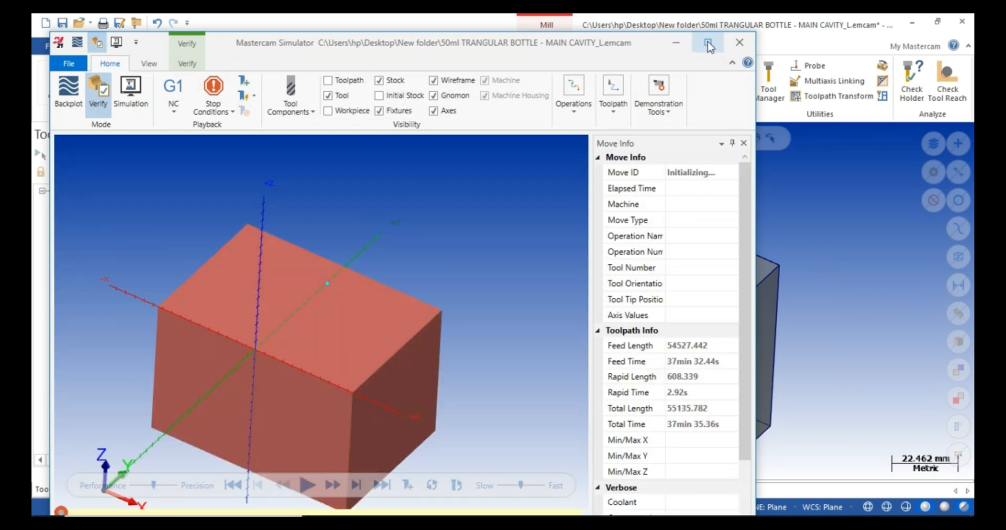
{"action": "left_click", "coordinate": [707, 42]}
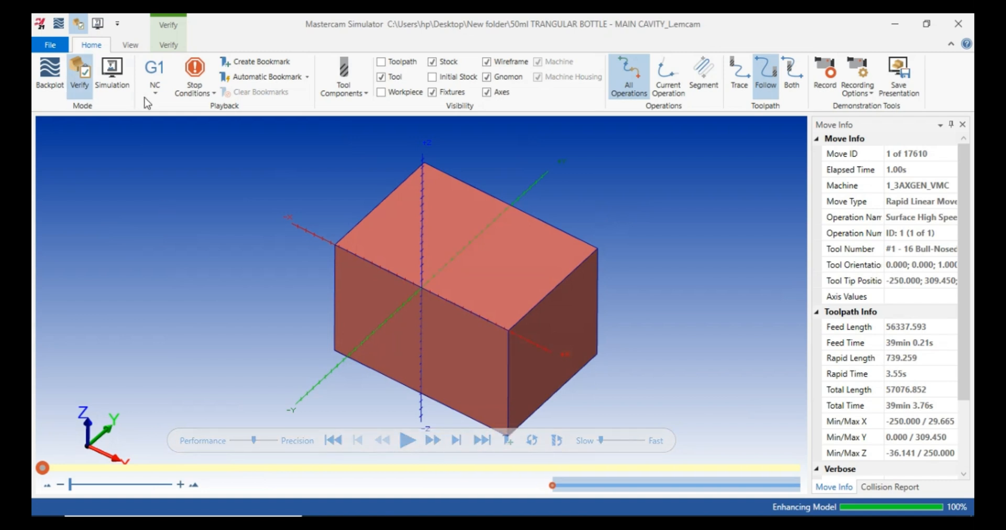
{"action": "left_click", "coordinate": [197, 94]}
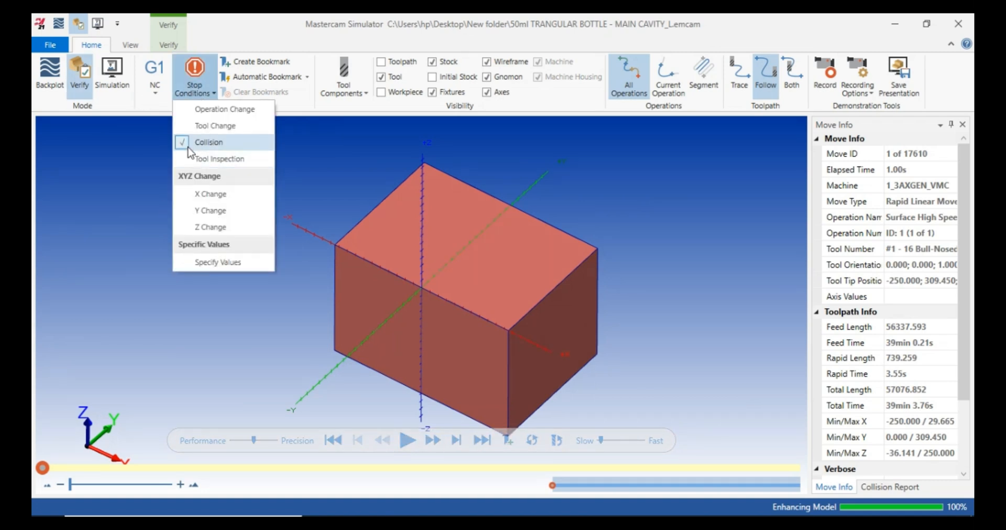
{"action": "left_click", "coordinate": [146, 163]}
{"action": "left_click", "coordinate": [127, 47]}
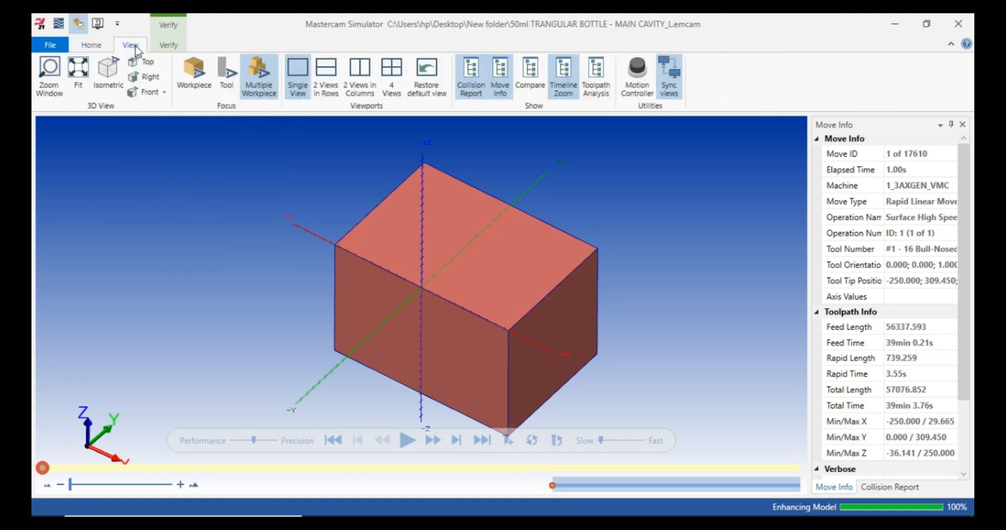
{"action": "left_click", "coordinate": [164, 47]}
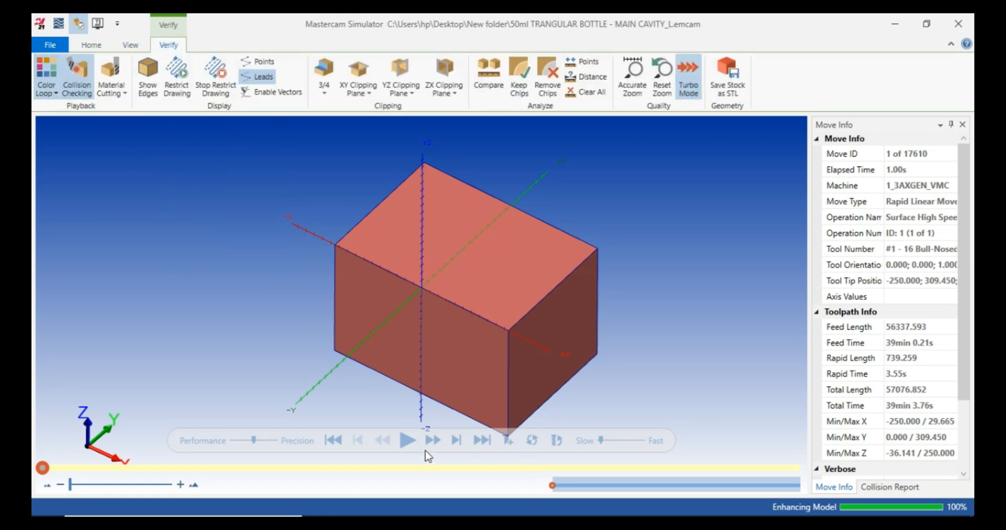
Start the cutting simulation and push playback speed close to maximum.
{"action": "left_click", "coordinate": [406, 441]}
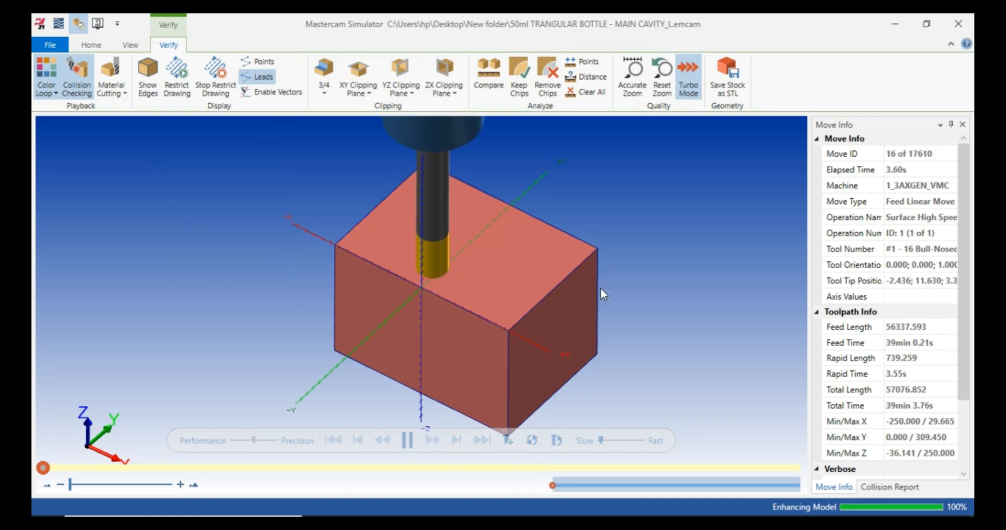
{"action": "left_click", "coordinate": [618, 445]}
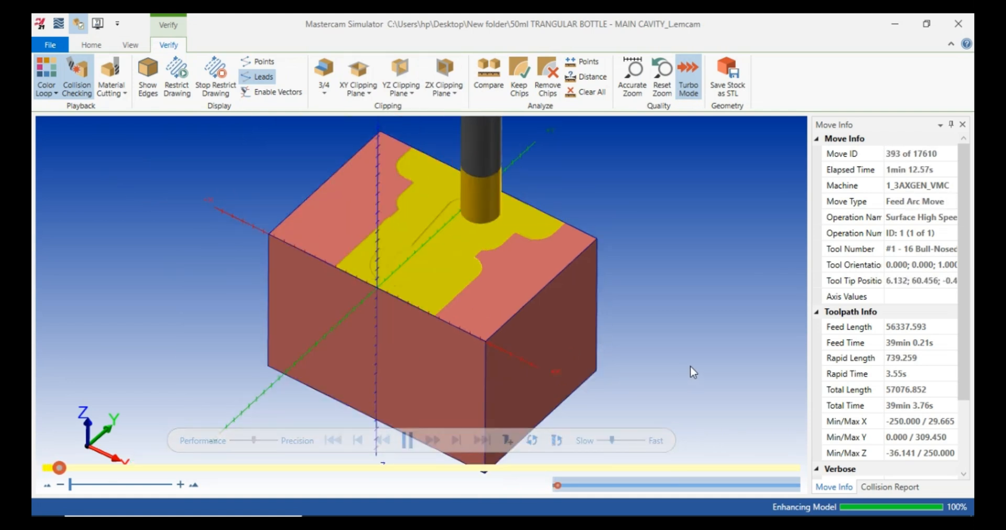
{"action": "left_click", "coordinate": [638, 442]}
{"action": "left_click", "coordinate": [654, 442]}
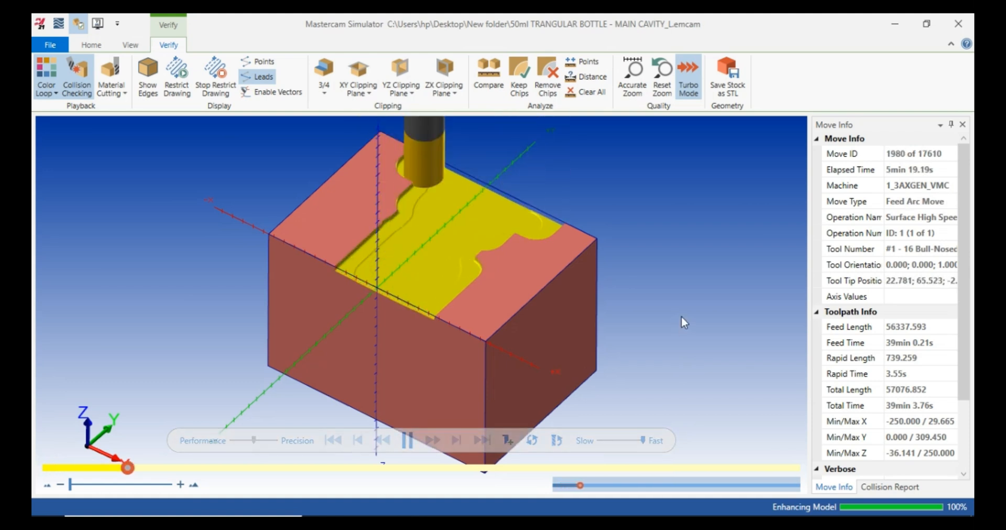
Zoom and orbit the stock block to watch the cavity being roughed.
{"action": "scroll", "coordinate": [442, 272], "scroll_direction": "up", "scroll_amount": 3}
{"action": "scroll", "coordinate": [452, 276], "scroll_direction": "down", "scroll_amount": 2}
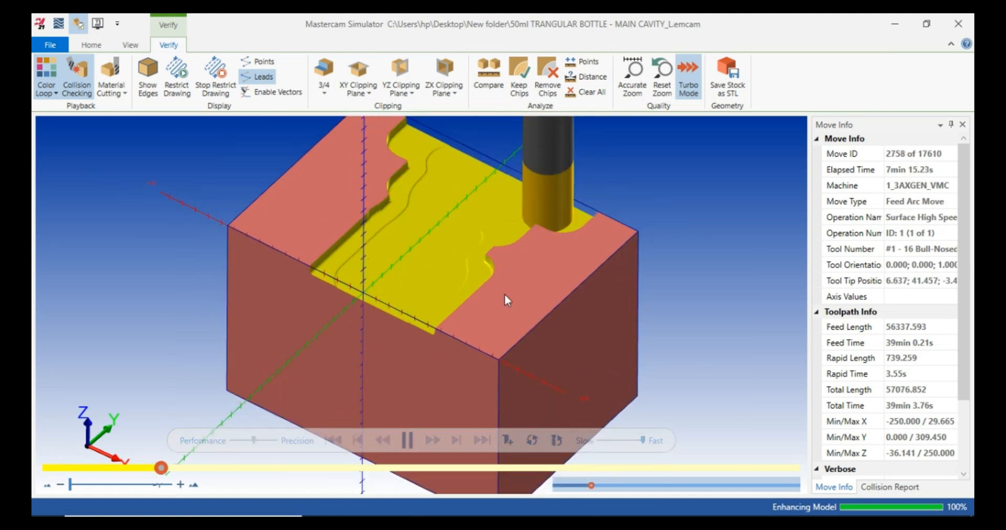
{"action": "middle_click_drag", "start_coordinate": [504, 294], "coordinate": [503, 285]}
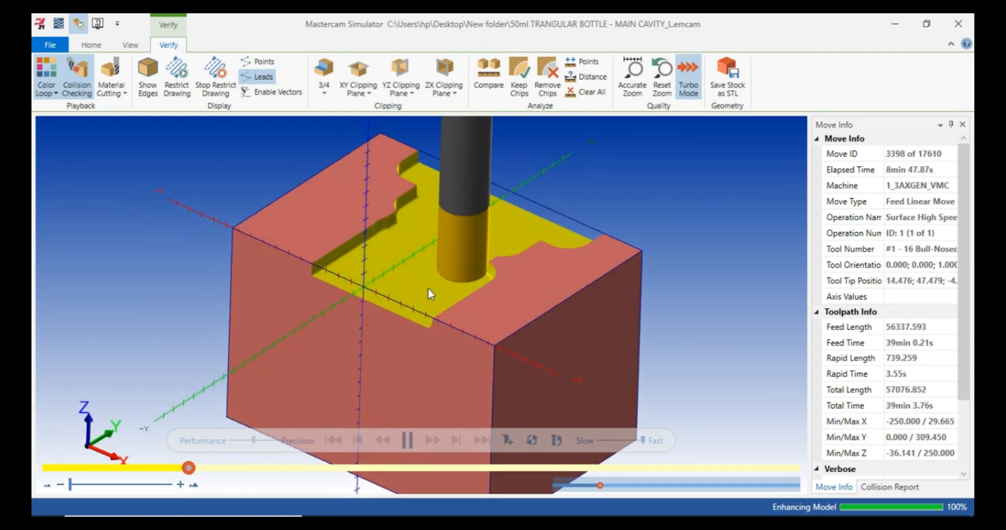
{"action": "scroll", "coordinate": [398, 283], "scroll_direction": "up", "scroll_amount": 3}
{"action": "scroll", "coordinate": [426, 281], "scroll_direction": "down", "scroll_amount": 2}
{"action": "middle_click_drag", "start_coordinate": [426, 281], "coordinate": [491, 296]}
{"action": "scroll", "coordinate": [473, 288], "scroll_direction": "up", "scroll_amount": 2}
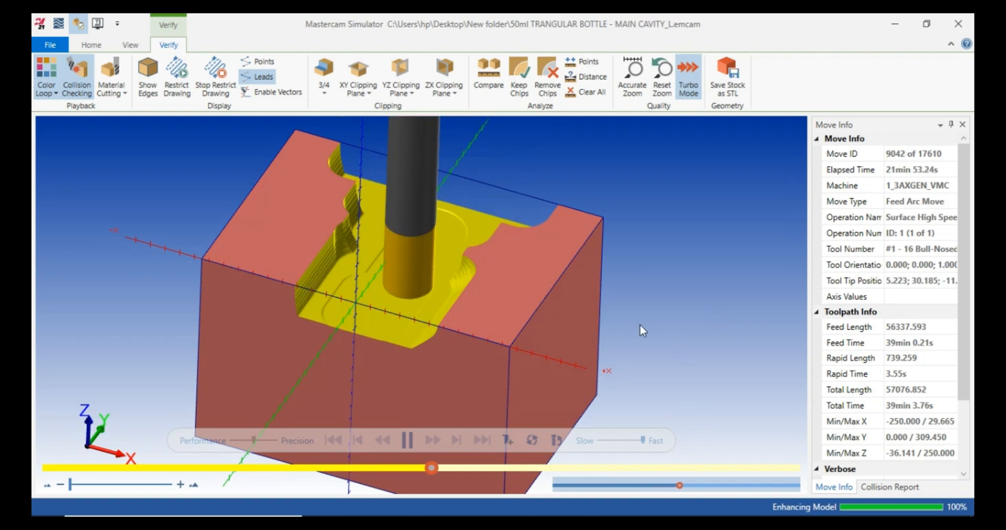
{"action": "scroll", "coordinate": [640, 325], "scroll_direction": "down", "scroll_amount": 3}
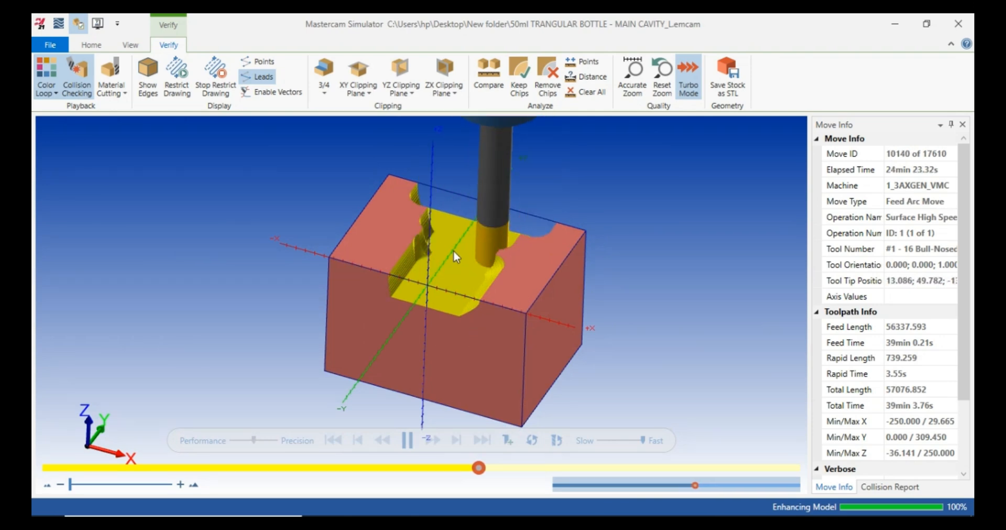
{"action": "scroll", "coordinate": [453, 251], "scroll_direction": "up", "scroll_amount": 3}
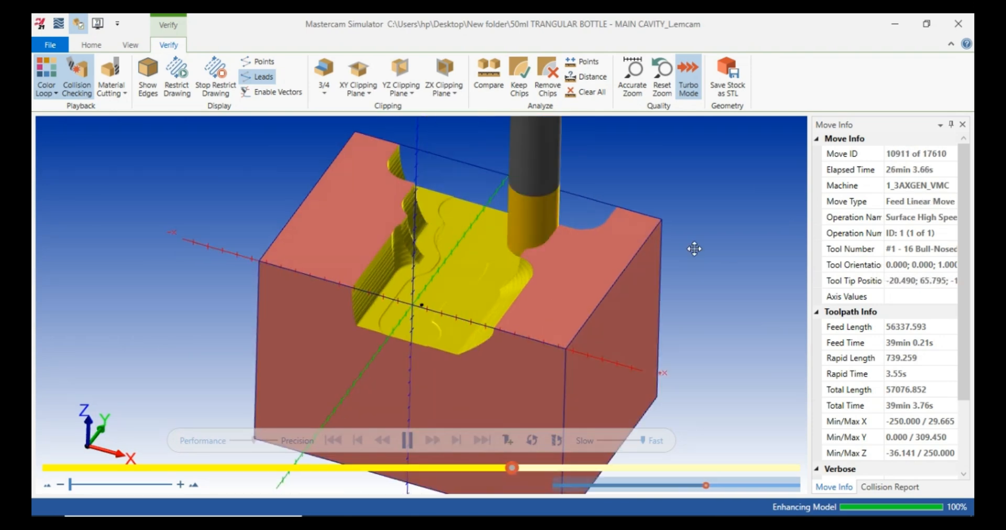
{"action": "middle_click_drag", "start_coordinate": [695, 249], "coordinate": [466, 361]}
{"action": "scroll", "coordinate": [397, 277], "scroll_direction": "down", "scroll_amount": 3}
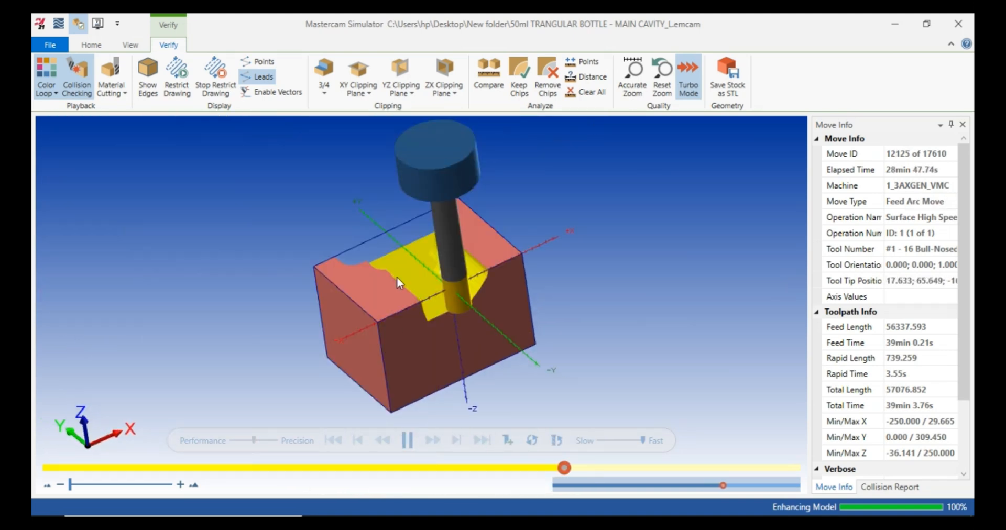
{"action": "scroll", "coordinate": [397, 277], "scroll_direction": "up", "scroll_amount": 5}
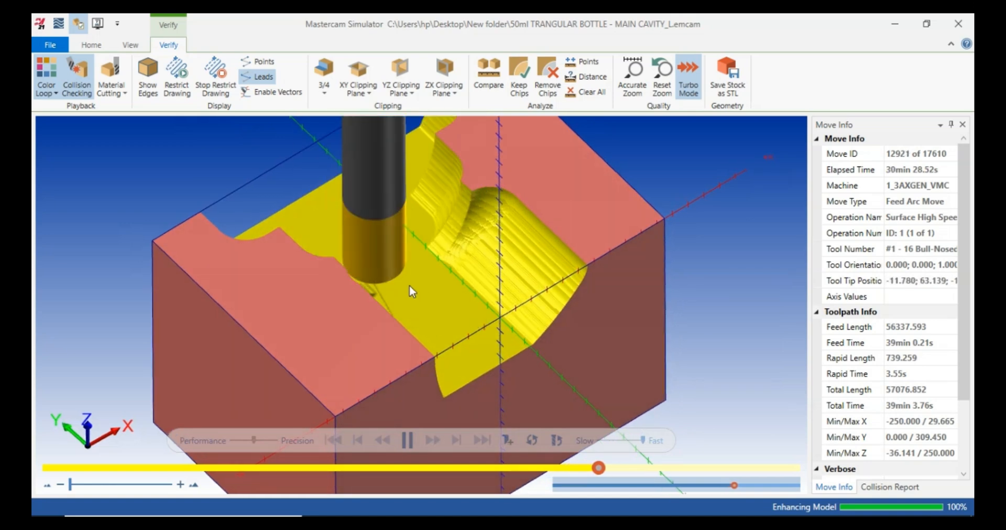
{"action": "scroll", "coordinate": [411, 286], "scroll_direction": "up", "scroll_amount": 2}
{"action": "scroll", "coordinate": [441, 285], "scroll_direction": "down", "scroll_amount": 4}
{"action": "middle_click_drag", "start_coordinate": [560, 314], "coordinate": [518, 320]}
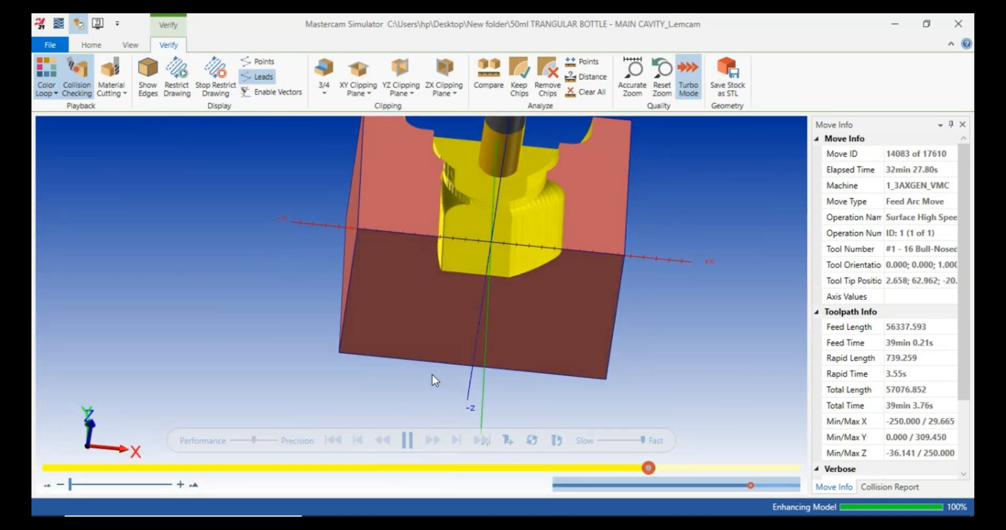
{"action": "middle_click_drag", "start_coordinate": [433, 376], "coordinate": [626, 248]}
Switch between Top and Isometric views, then tilt the block to inspect the finished cavity.
{"action": "right_click", "coordinate": [628, 248]}
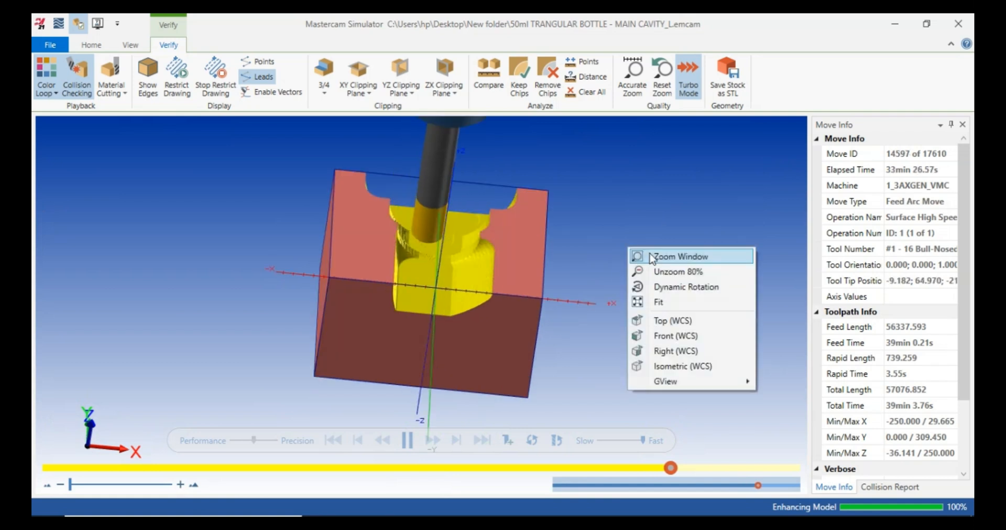
{"action": "left_click", "coordinate": [672, 320]}
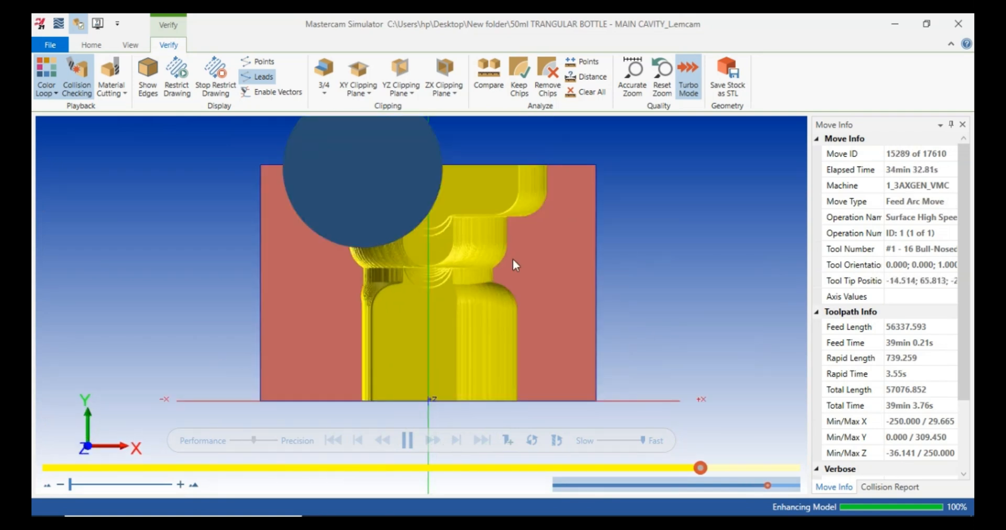
{"action": "right_click", "coordinate": [671, 267]}
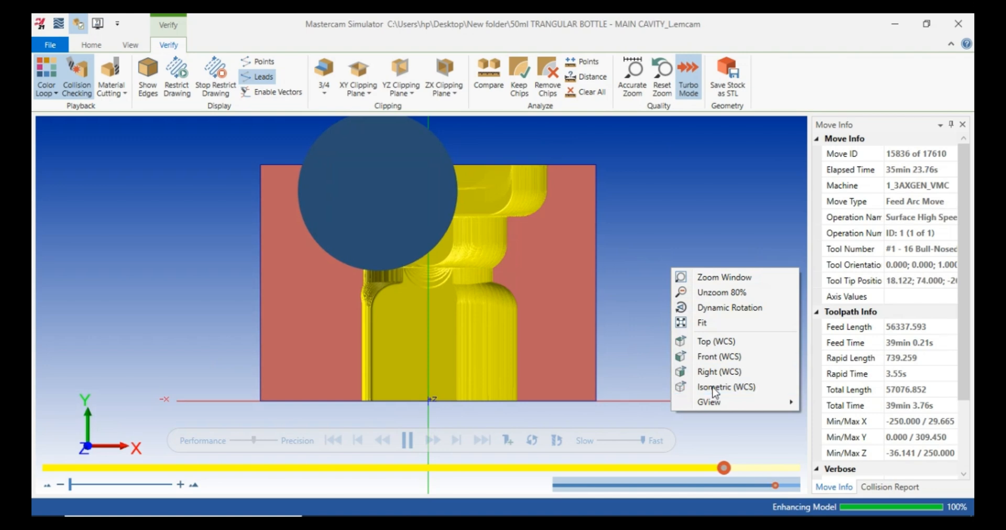
{"action": "left_click", "coordinate": [714, 389]}
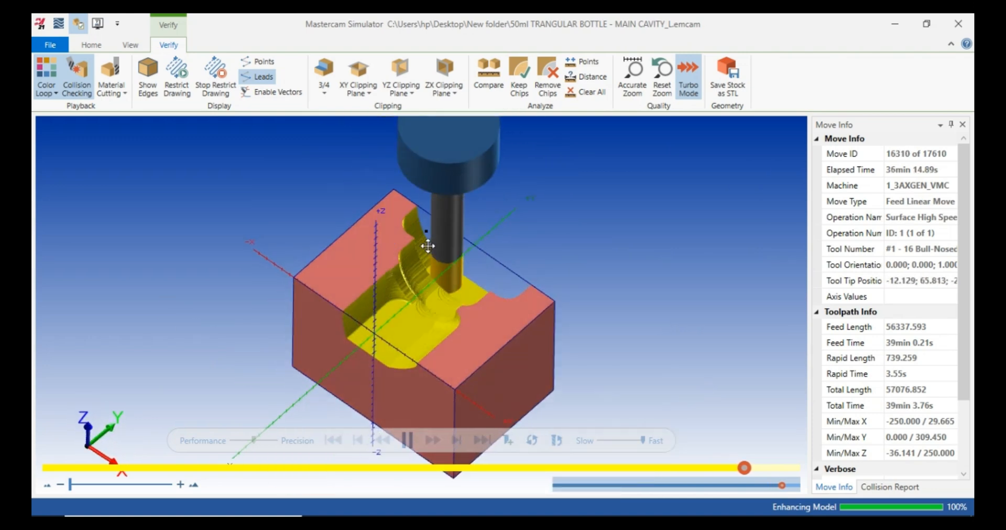
{"action": "scroll", "coordinate": [411, 326], "scroll_direction": "up", "scroll_amount": 3}
{"action": "mouse_move", "coordinate": [411, 326]}
{"action": "middle_mouse_down"}
{"action": "mouse_move", "coordinate": [429, 328]}
{"action": "mouse_move", "coordinate": [436, 313]}
{"action": "mouse_move", "coordinate": [406, 342]}
{"action": "middle_mouse_up"}
{"action": "scroll", "coordinate": [409, 317], "scroll_direction": "up", "scroll_amount": 3}
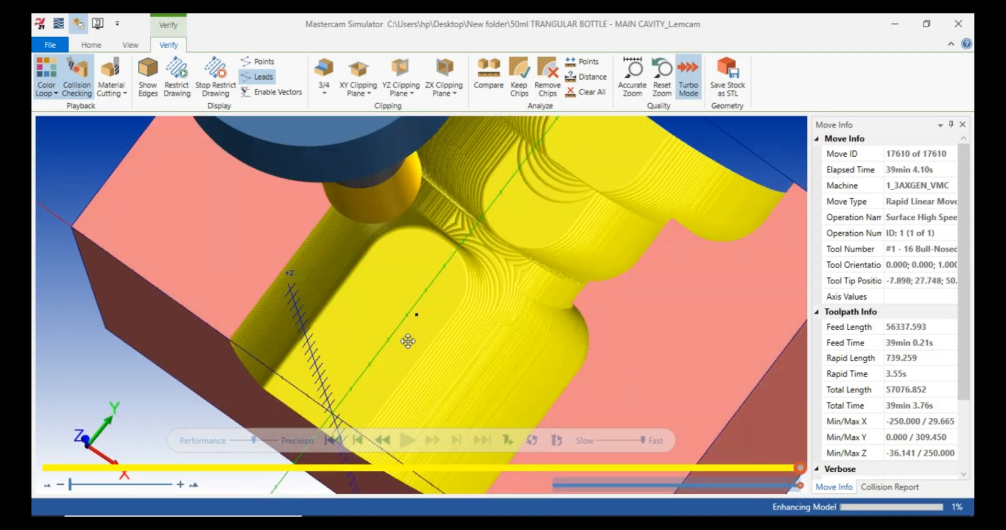
{"action": "scroll", "coordinate": [440, 269], "scroll_direction": "down", "scroll_amount": 3}
{"action": "mouse_move", "coordinate": [437, 282]}
{"action": "middle_mouse_down"}
{"action": "mouse_move", "coordinate": [423, 297]}
{"action": "mouse_move", "coordinate": [423, 278]}
{"action": "middle_mouse_up"}
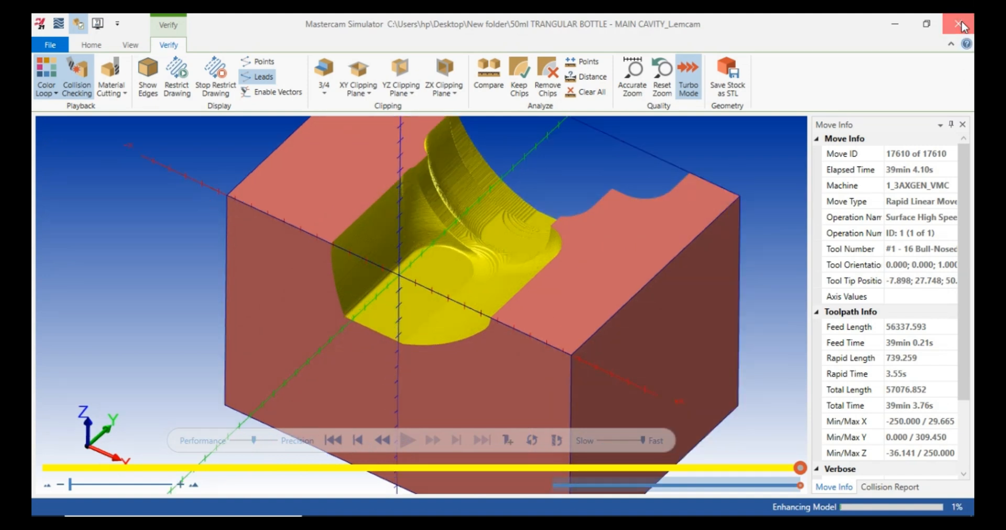
Close Simulator, then zoom and rotate around the Area Roughing toolpath to inspect it closely.
{"action": "left_click", "coordinate": [959, 24]}
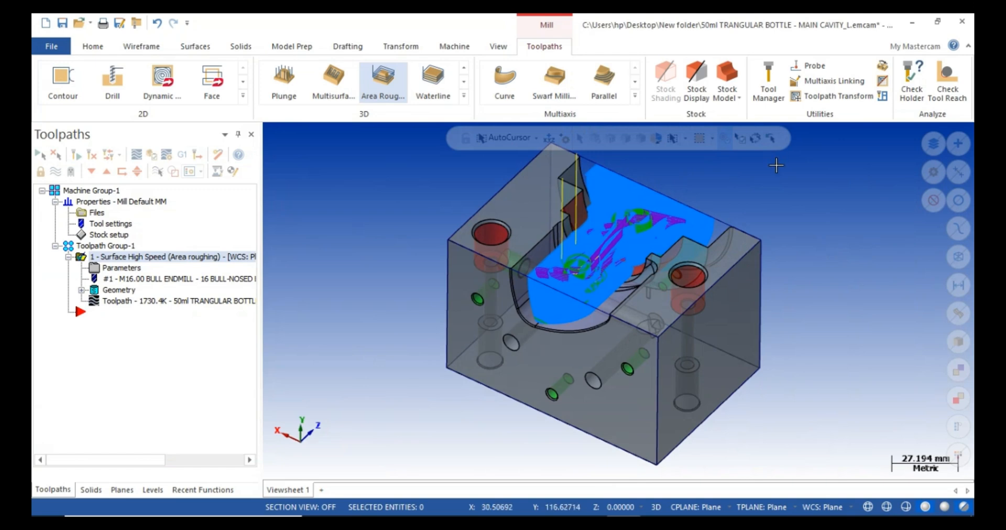
{"action": "scroll", "coordinate": [547, 293], "scroll_direction": "up", "scroll_amount": 5}
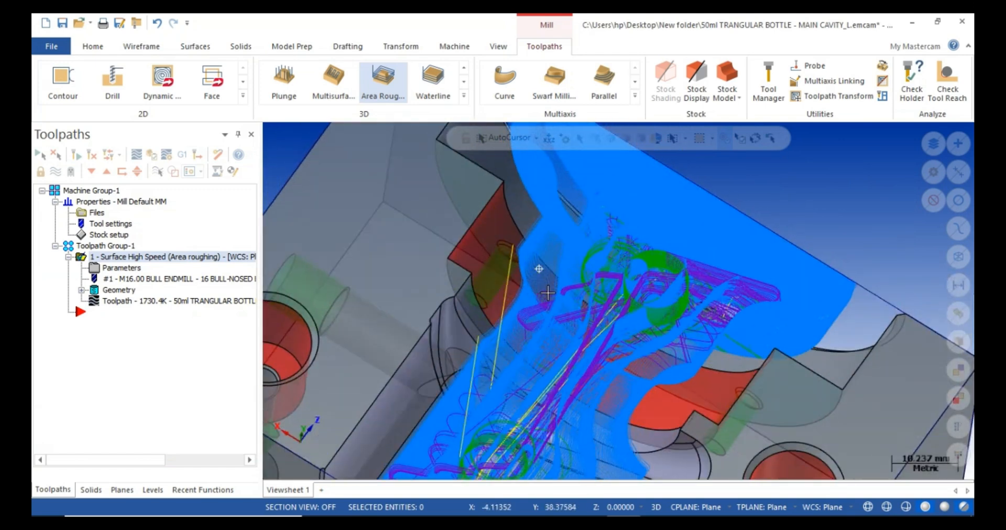
{"action": "scroll", "coordinate": [717, 270], "scroll_direction": "up", "scroll_amount": 2}
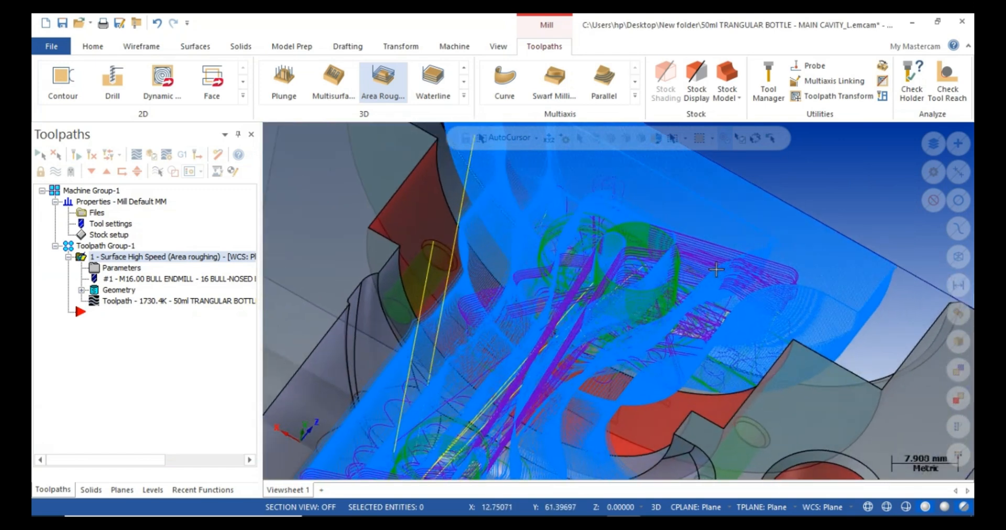
{"action": "scroll", "coordinate": [716, 269], "scroll_direction": "up", "scroll_amount": 2}
{"action": "mouse_move", "coordinate": [716, 269]}
{"action": "middle_mouse_down"}
{"action": "mouse_move", "coordinate": [675, 251]}
{"action": "mouse_move", "coordinate": [642, 253]}
{"action": "mouse_move", "coordinate": [629, 275]}
{"action": "mouse_move", "coordinate": [608, 283]}
{"action": "mouse_move", "coordinate": [564, 269]}
{"action": "mouse_move", "coordinate": [565, 277]}
{"action": "middle_mouse_up"}
{"action": "scroll", "coordinate": [642, 253], "scroll_direction": "down", "scroll_amount": 3}
{"action": "scroll", "coordinate": [589, 281], "scroll_direction": "down", "scroll_amount": 4}
{"action": "left_click", "coordinate": [137, 155]}
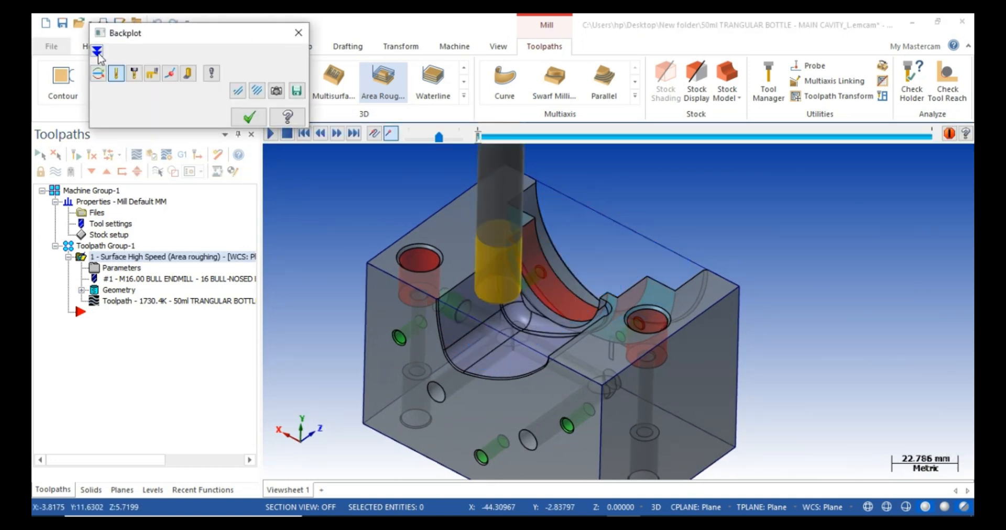
{"action": "left_click", "coordinate": [97, 51]}
{"action": "left_click", "coordinate": [143, 232]}
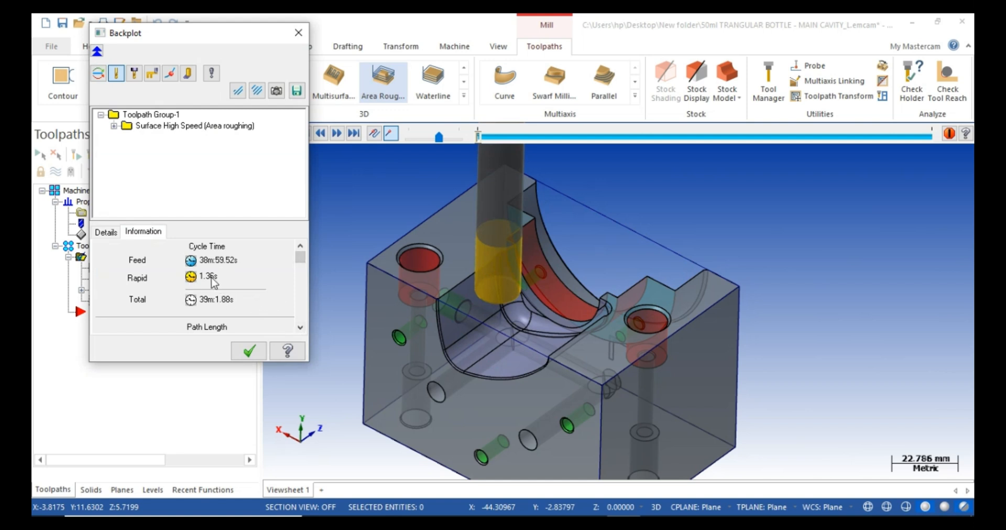
{"action": "left_click", "coordinate": [249, 351]}
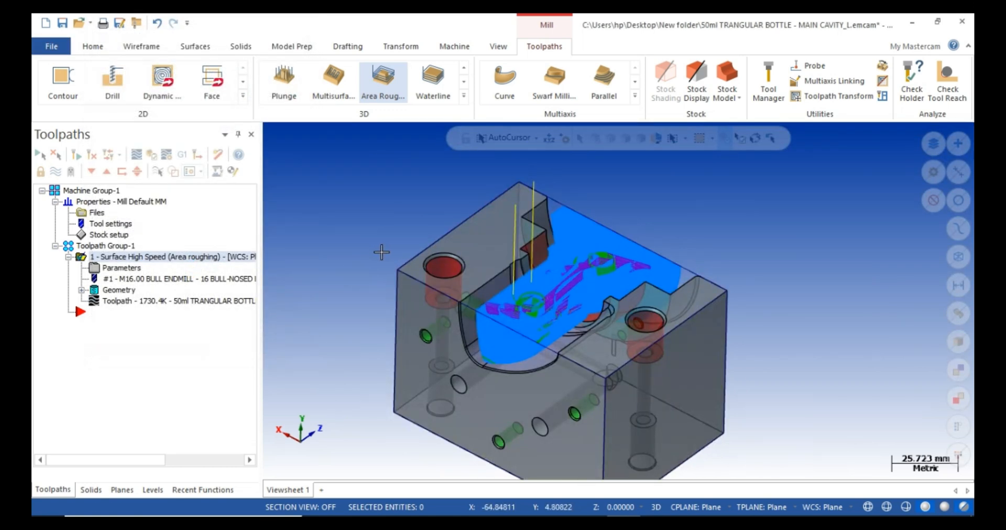
{"action": "scroll", "coordinate": [492, 275], "scroll_direction": "down", "scroll_amount": 2}
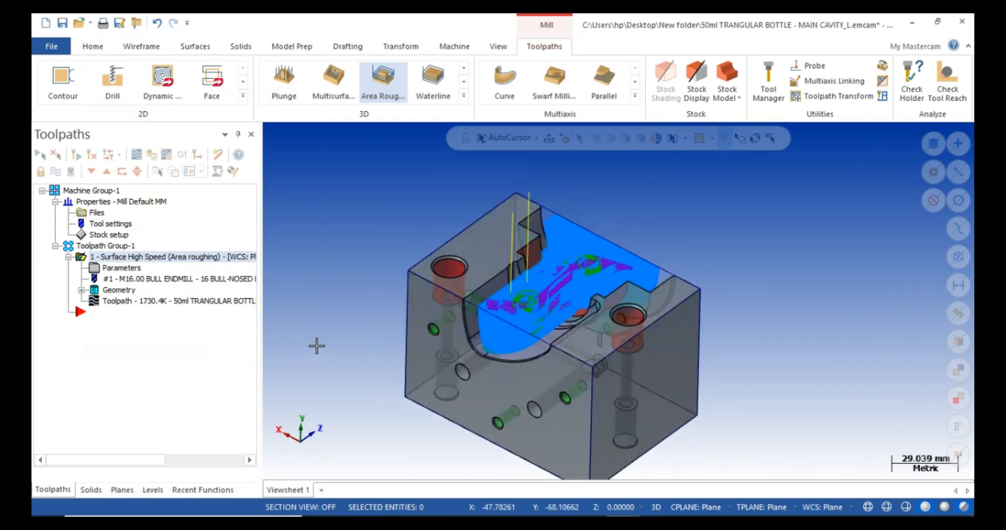